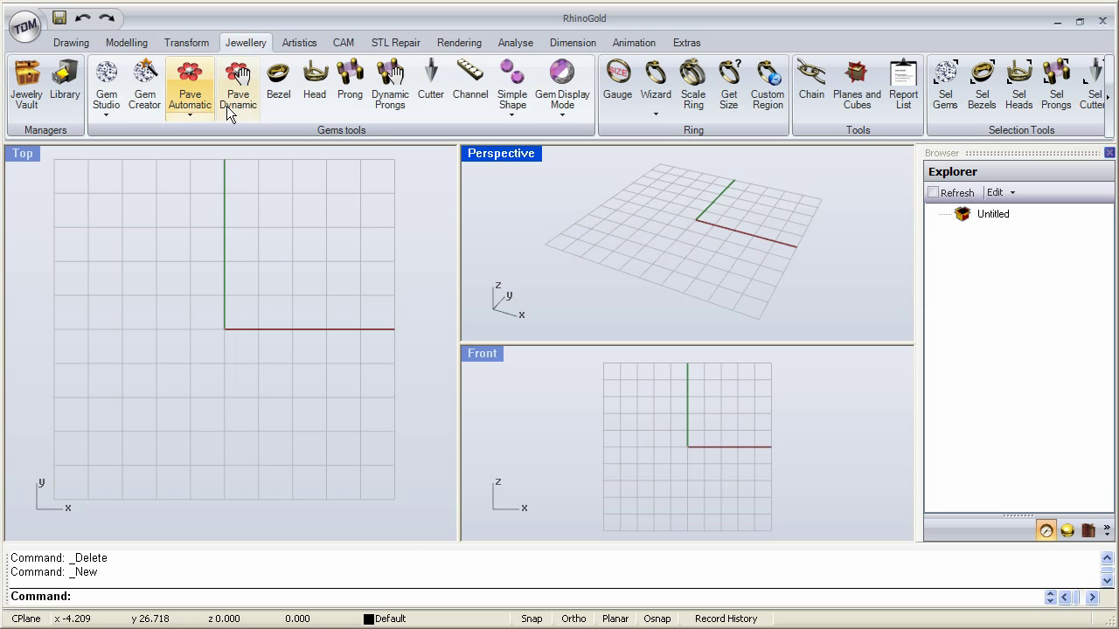
pyautogui.click(197, 115)
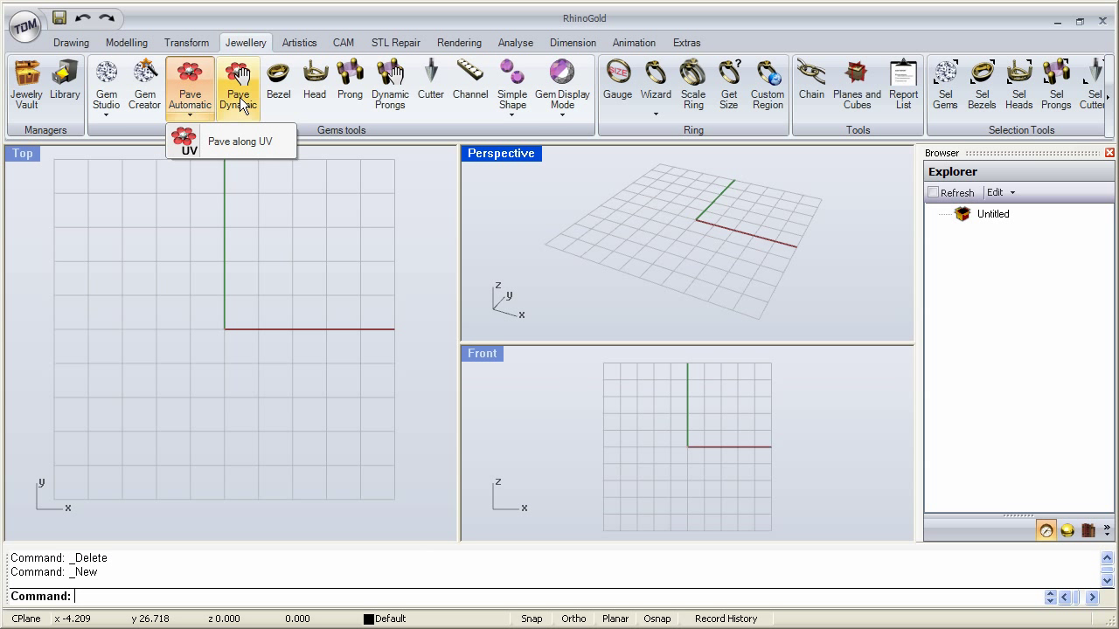
pyautogui.press('Escape')
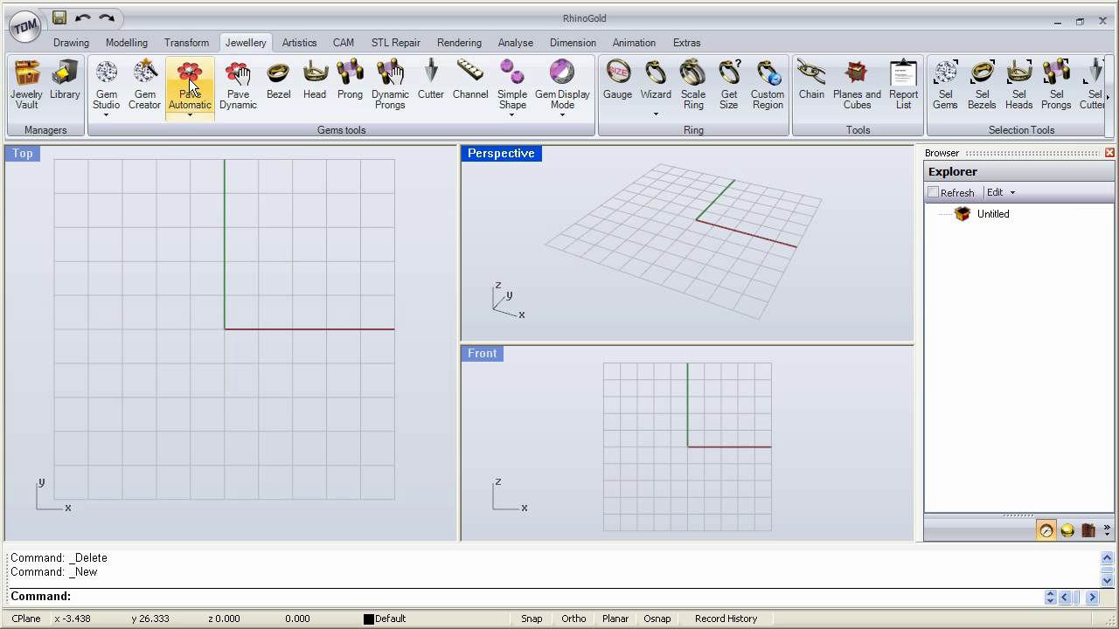
# Open Pave Automatic.3dm from the RhinoGold 2.0 - Exercises Files folder of the Jewelry Vault.
pyautogui.click(28, 84)
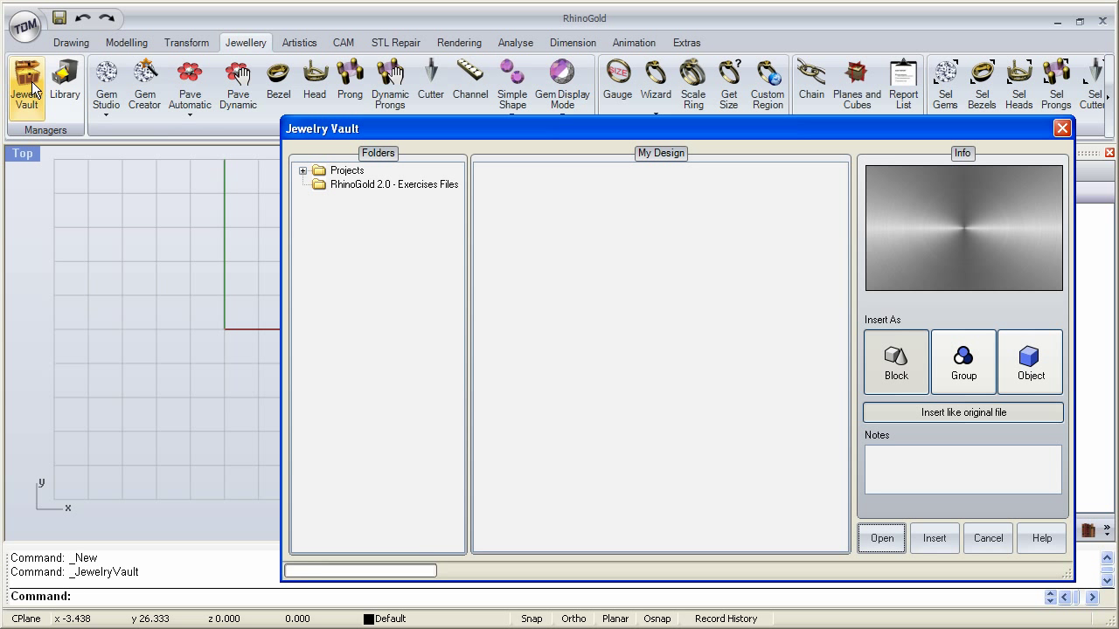
pyautogui.click(349, 185)
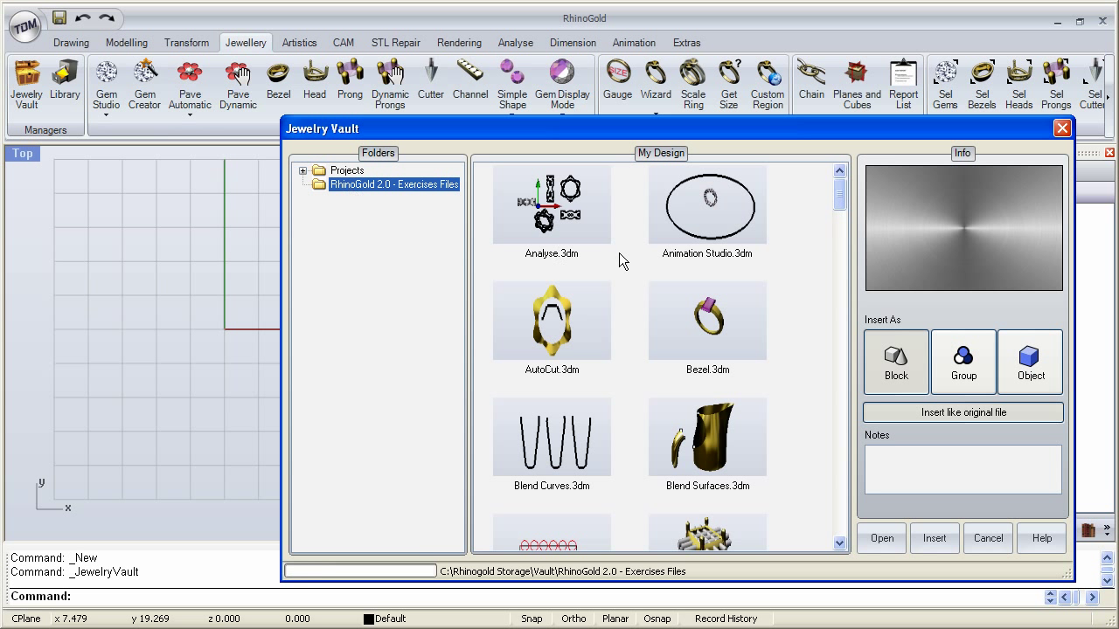
pyautogui.click(393, 187)
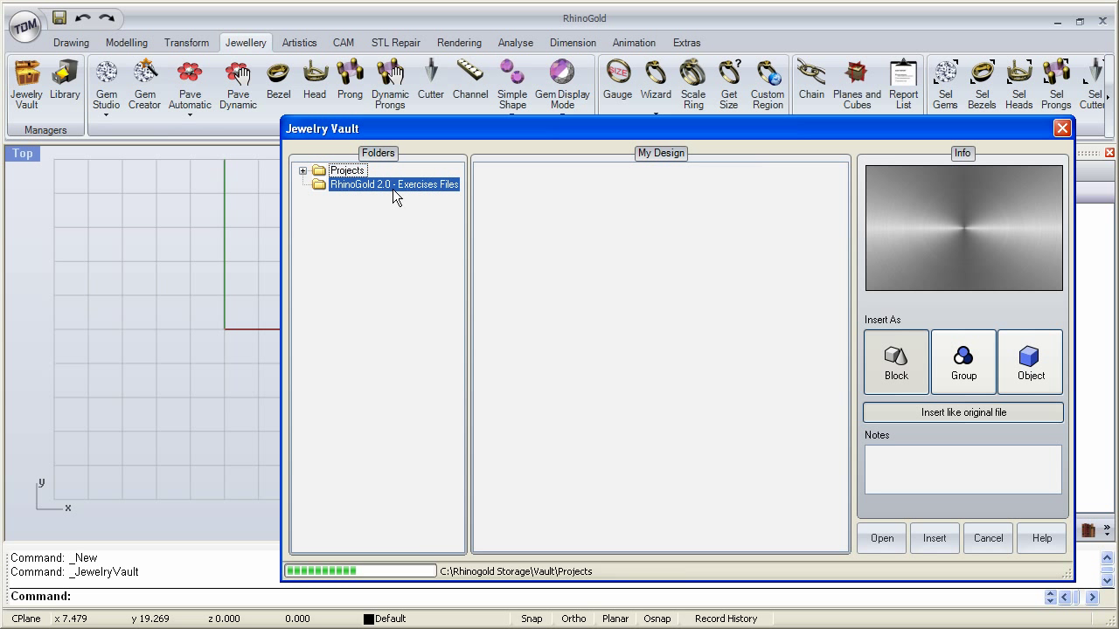
pyautogui.click(625, 254)
pyautogui.press('p')
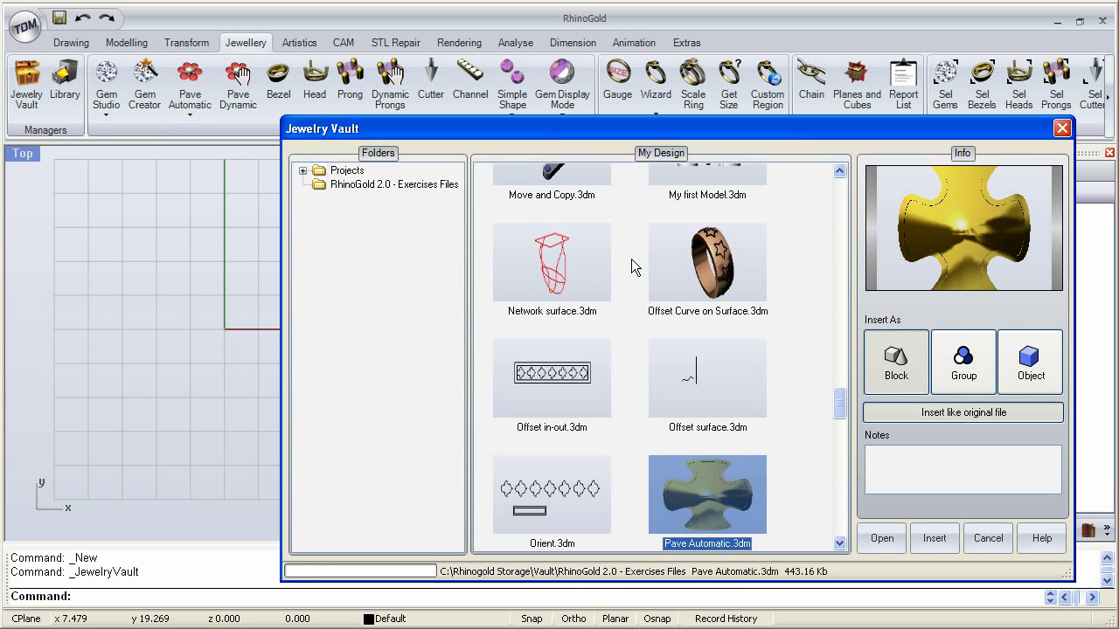
pyautogui.doubleClick(714, 501)
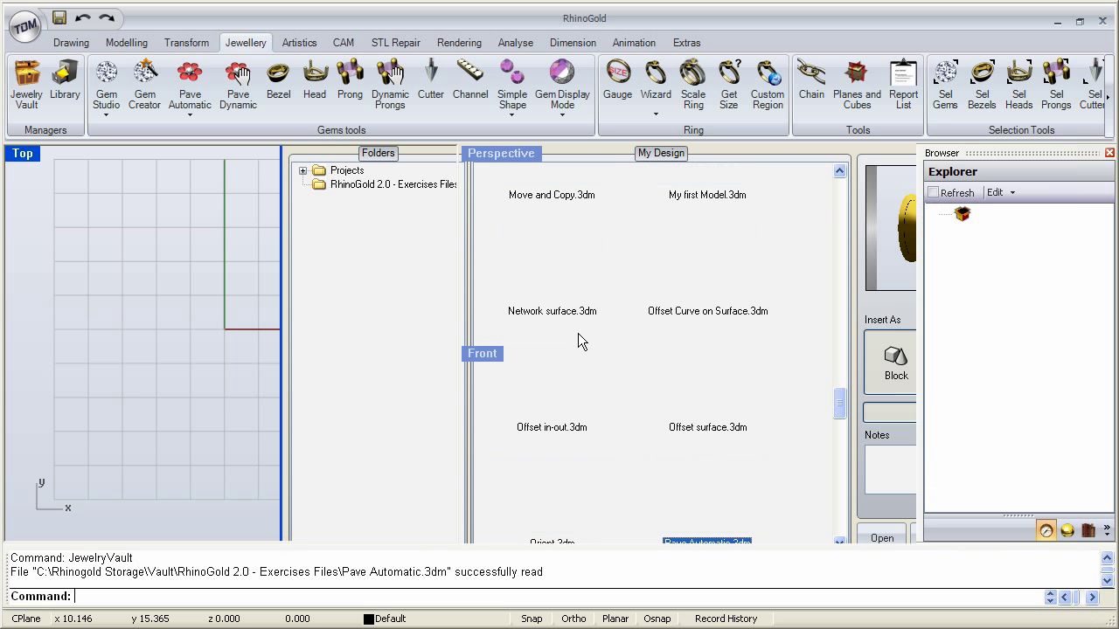
# Maximize the Perspective viewport and start Pave Automatic on the top surface of the gold cross.
pyautogui.moveTo(690, 250); pyautogui.dragTo(535, 200, button='right')
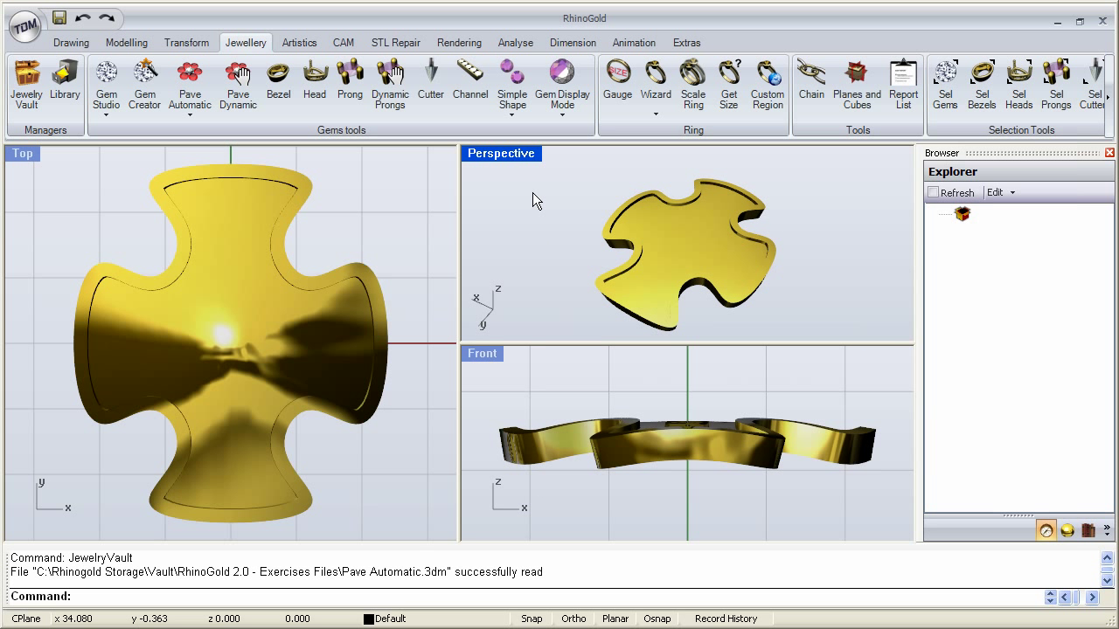
pyautogui.doubleClick(506, 153)
pyautogui.moveTo(486, 400); pyautogui.dragTo(533, 340, button='right')
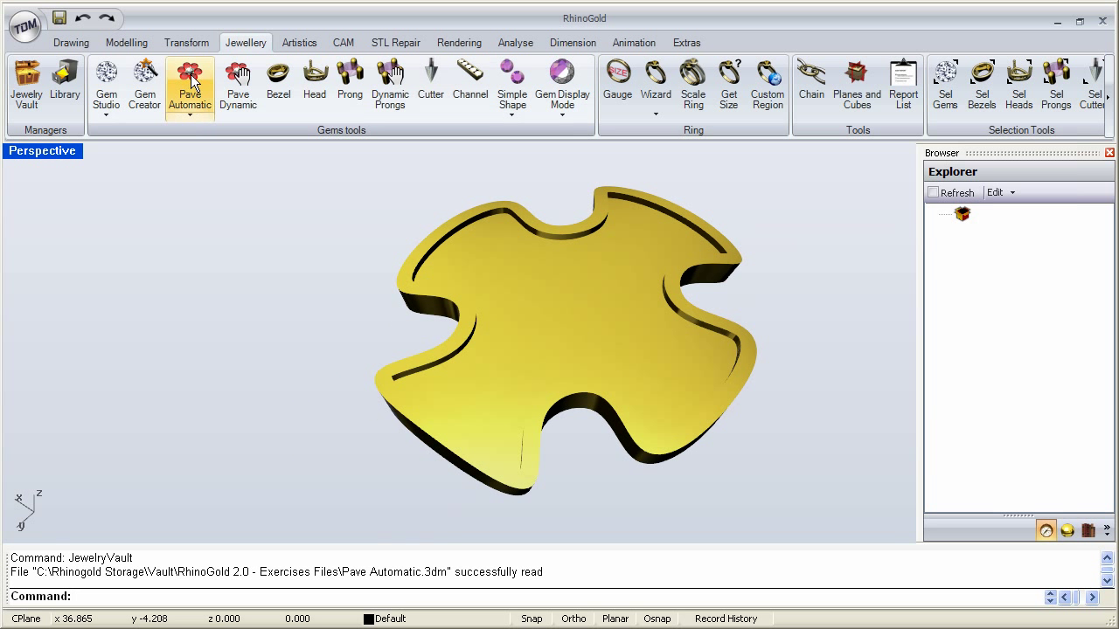
pyautogui.click(207, 109)
pyautogui.moveTo(574, 174); pyautogui.dragTo(100, 164)
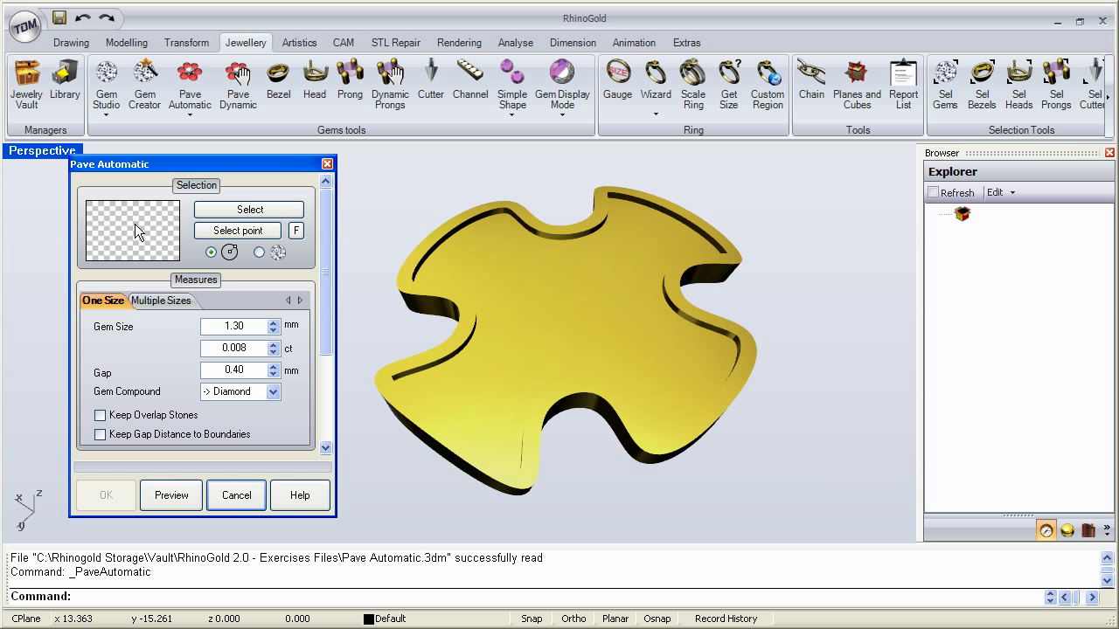
pyautogui.click(245, 210)
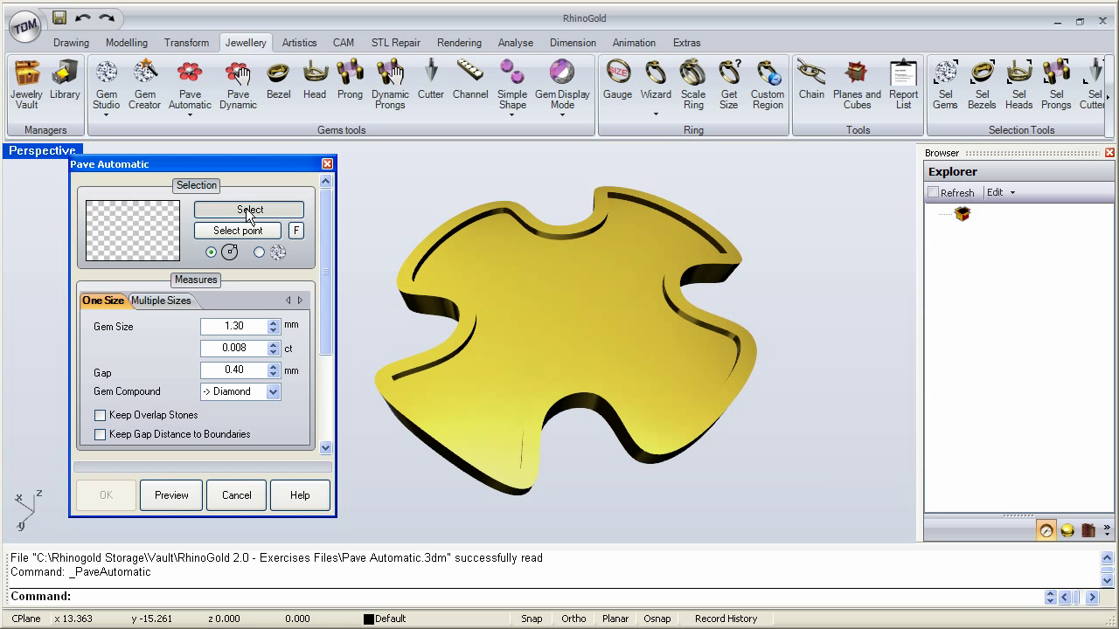
pyautogui.click(563, 298)
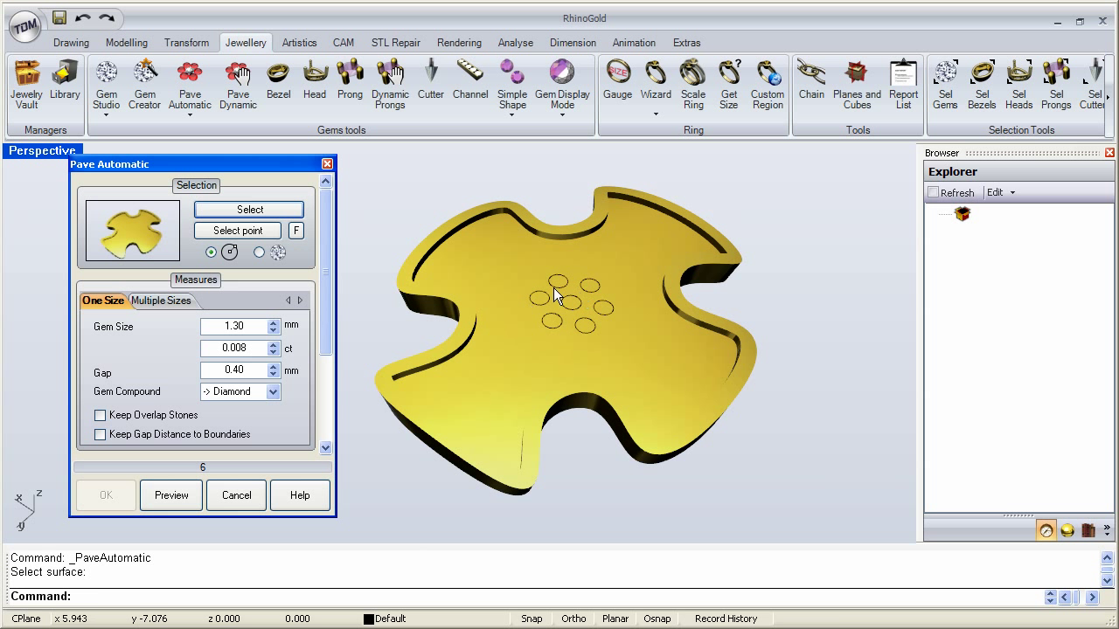
# Set the pave gem size to 2.00 mm and the gap between stones to 0.20 mm.
pyautogui.moveTo(515, 337); pyautogui.dragTo(479, 326, button='right')
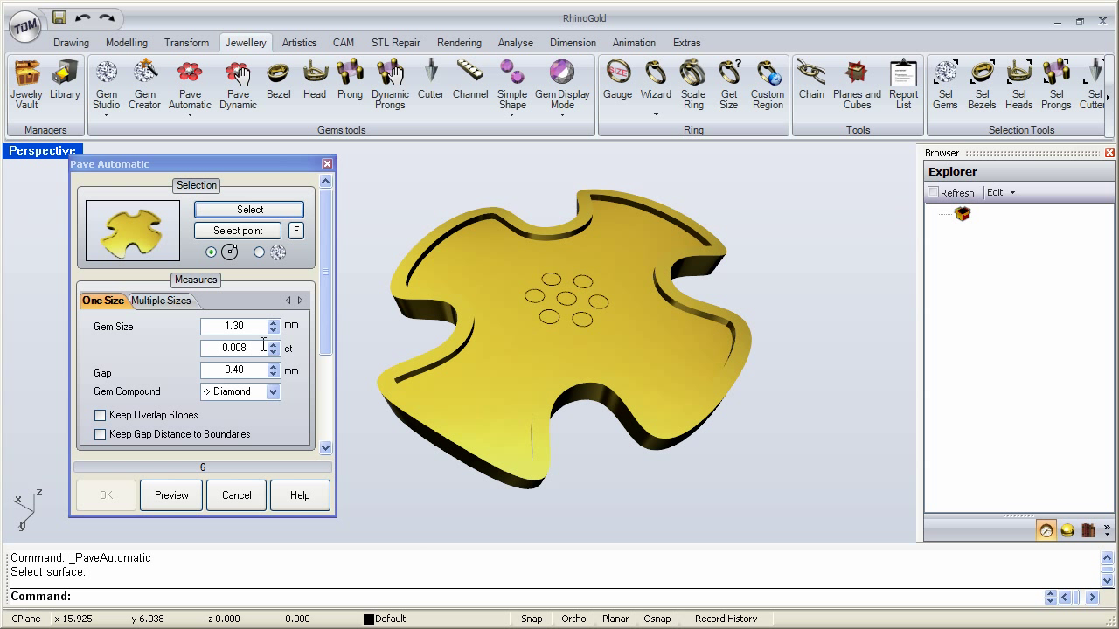
pyautogui.click(251, 370)
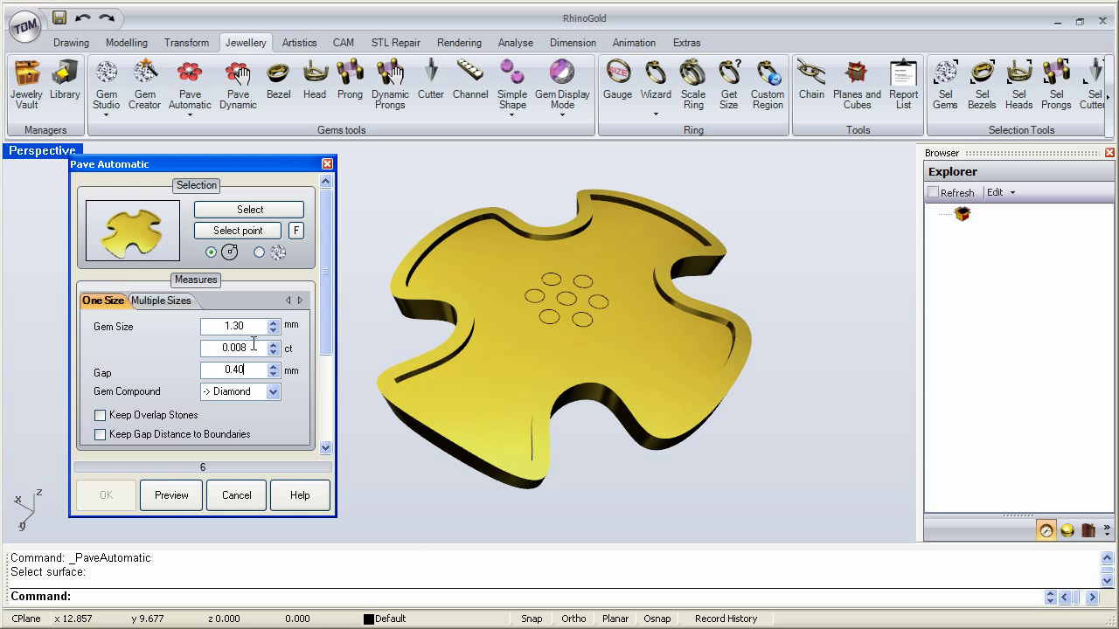
pyautogui.moveTo(245, 325); pyautogui.dragTo(222, 325)
pyautogui.write('2')
pyautogui.press('Tab')
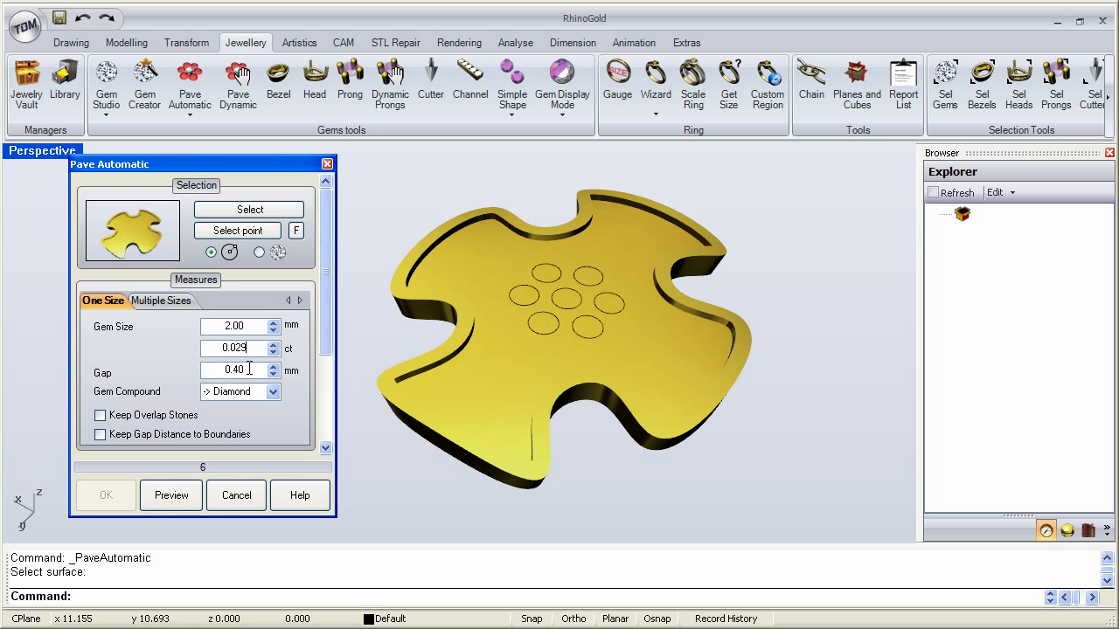
pyautogui.click(236, 370)
pyautogui.write('0.2')
pyautogui.press('Return')
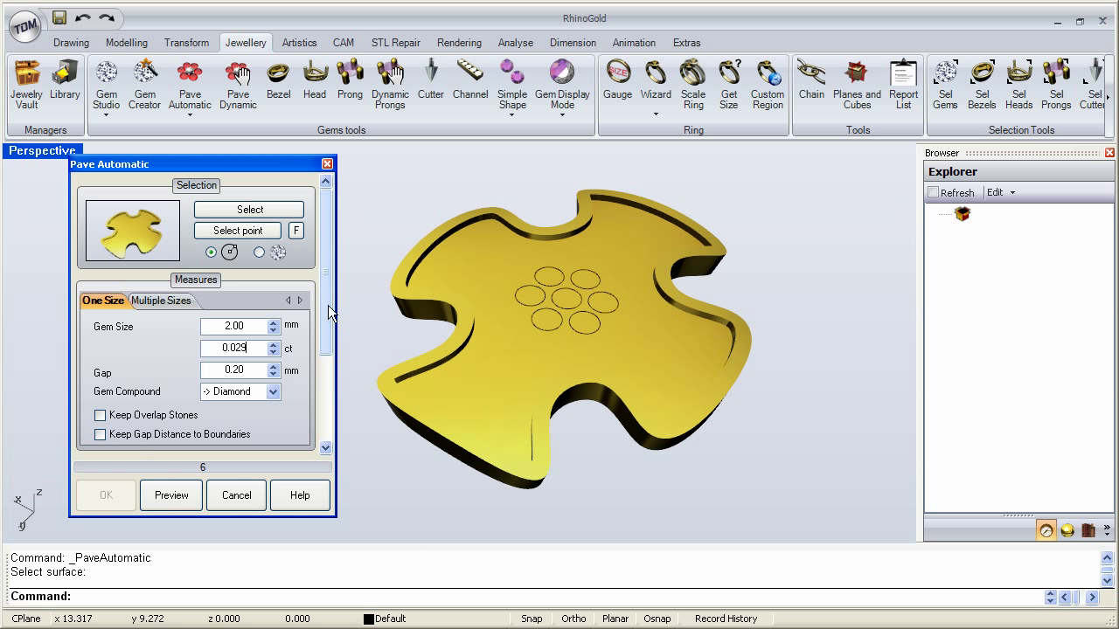
# Try the other two gem patterns, giving the four-around-one pattern a 45° angle, and restore the first pattern with angle 0.
pyautogui.moveTo(324, 275); pyautogui.dragTo(323, 373)
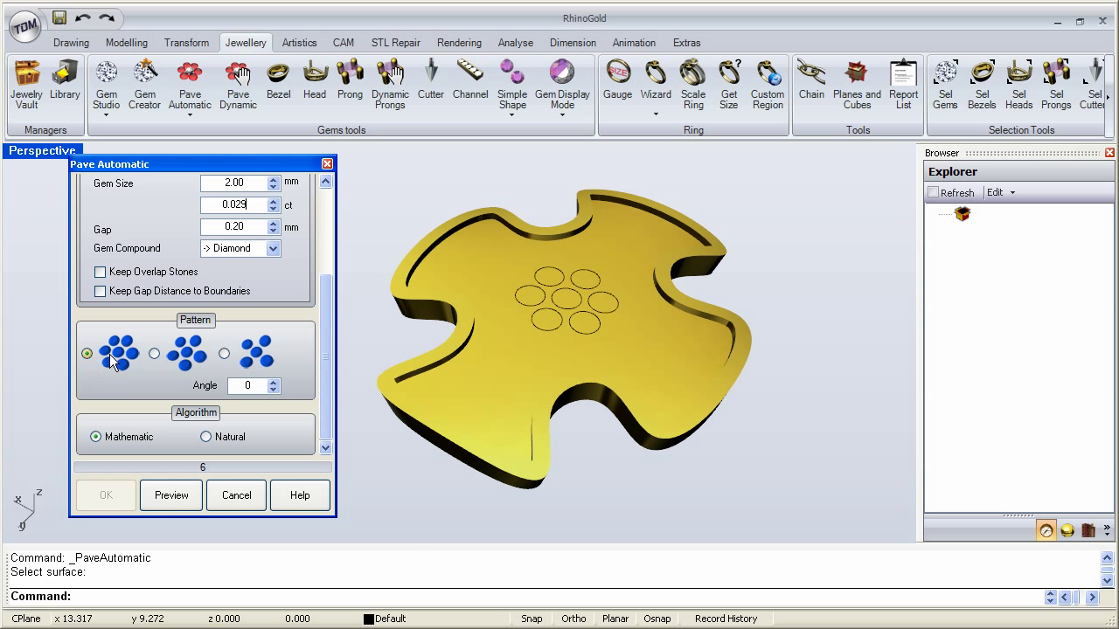
pyautogui.click(153, 354)
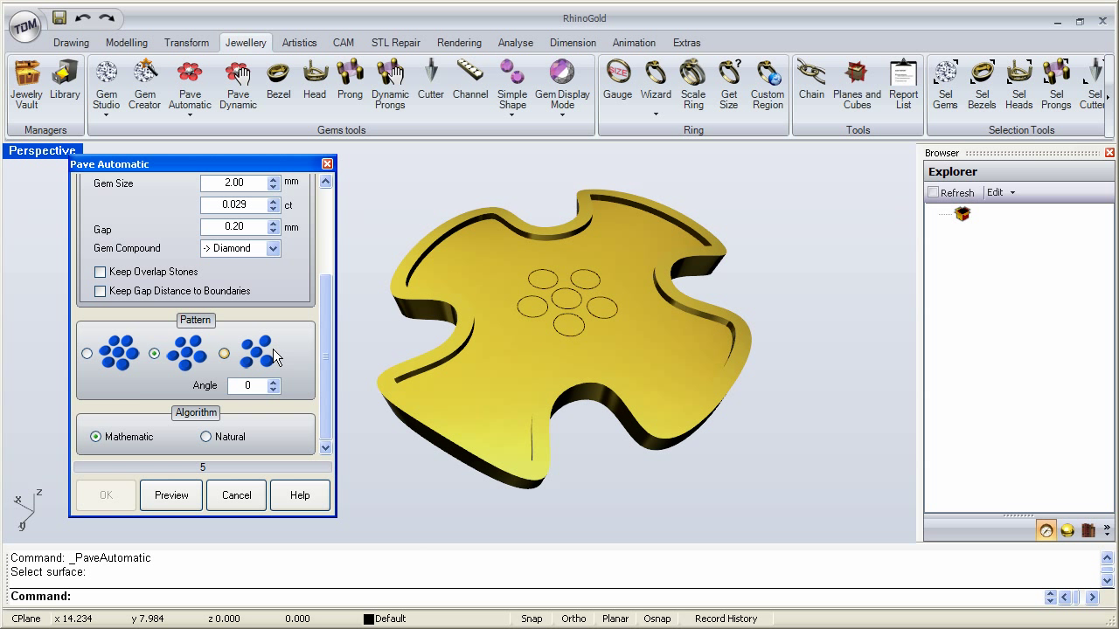
pyautogui.click(225, 354)
pyautogui.doubleClick(250, 385)
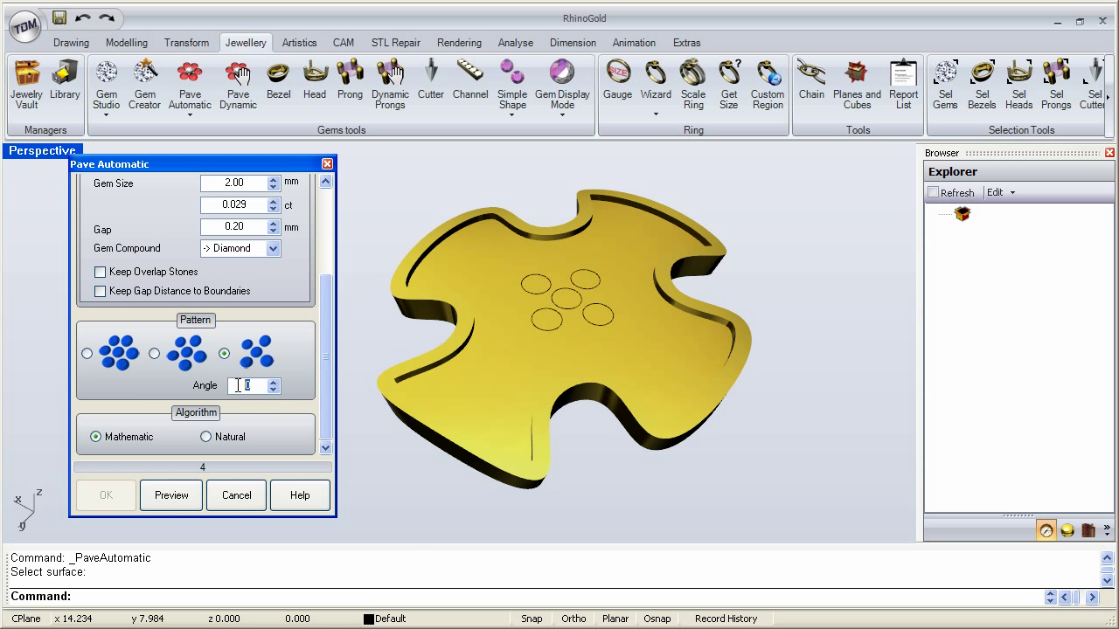
pyautogui.write('45')
pyautogui.click(254, 366)
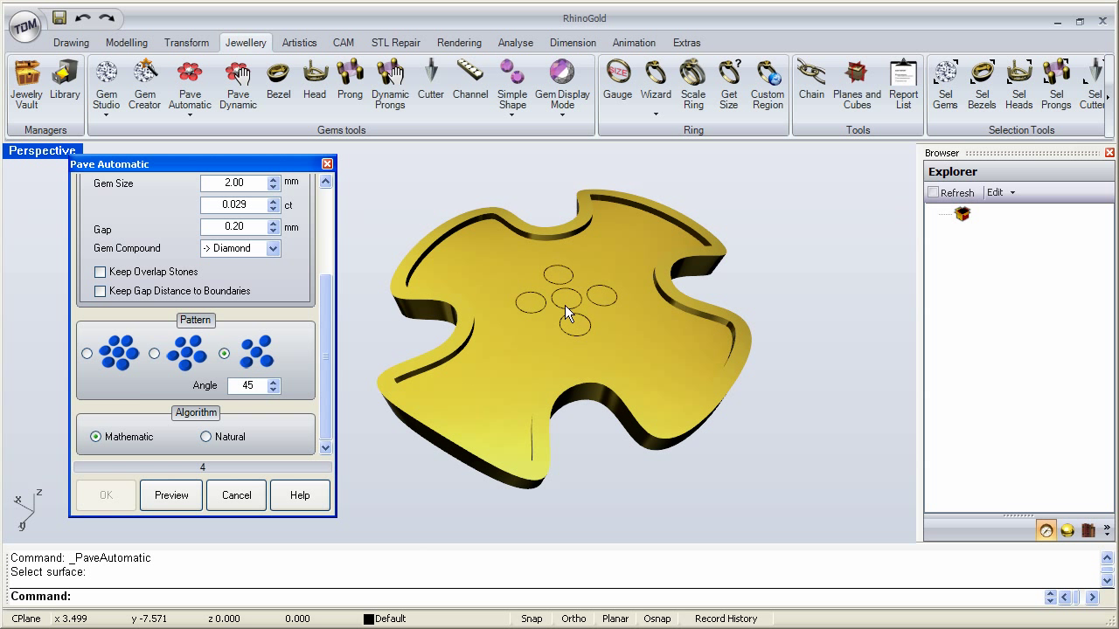
pyautogui.doubleClick(242, 384)
pyautogui.write('0')
pyautogui.click(88, 353)
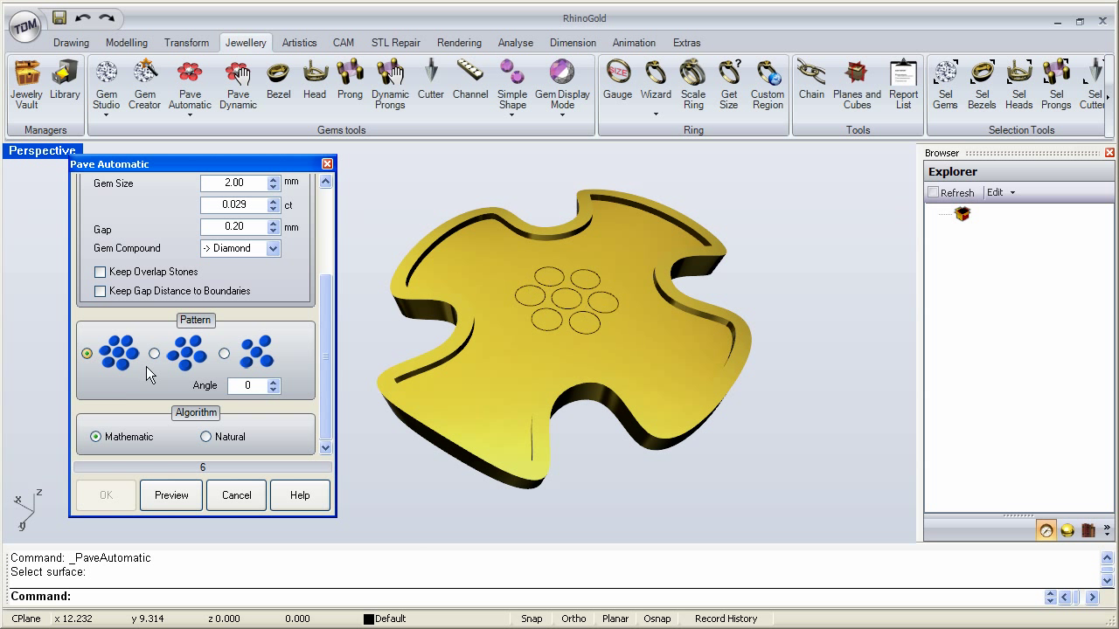
# Preview the pave layout across the cross's top surface and examine the stone circles.
pyautogui.moveTo(324, 354); pyautogui.dragTo(325, 301)
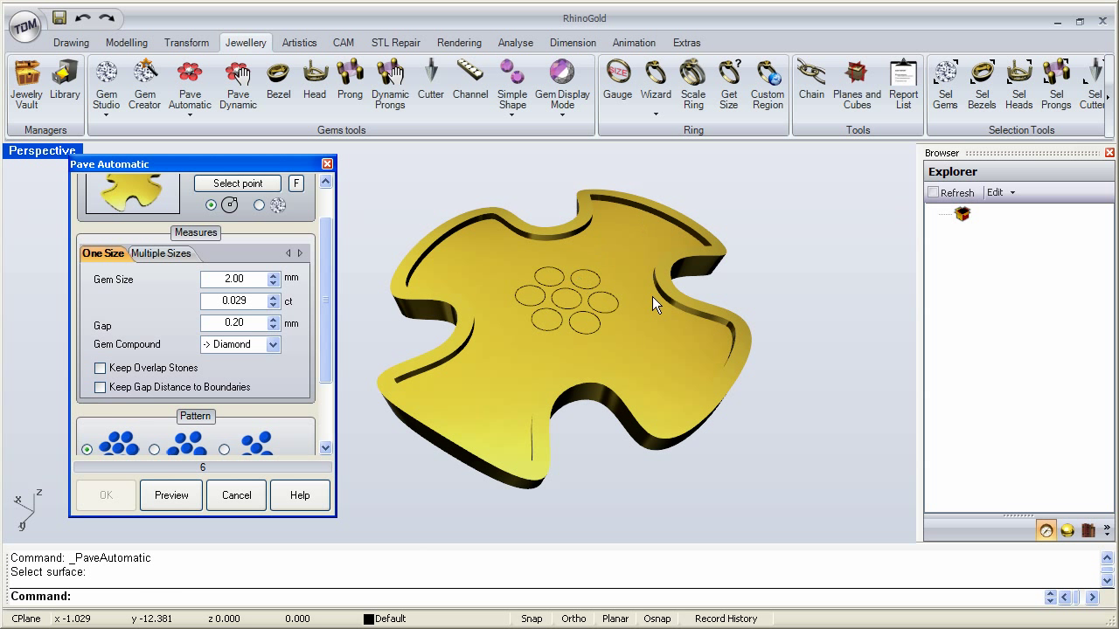
pyautogui.moveTo(328, 325); pyautogui.dragTo(325, 285)
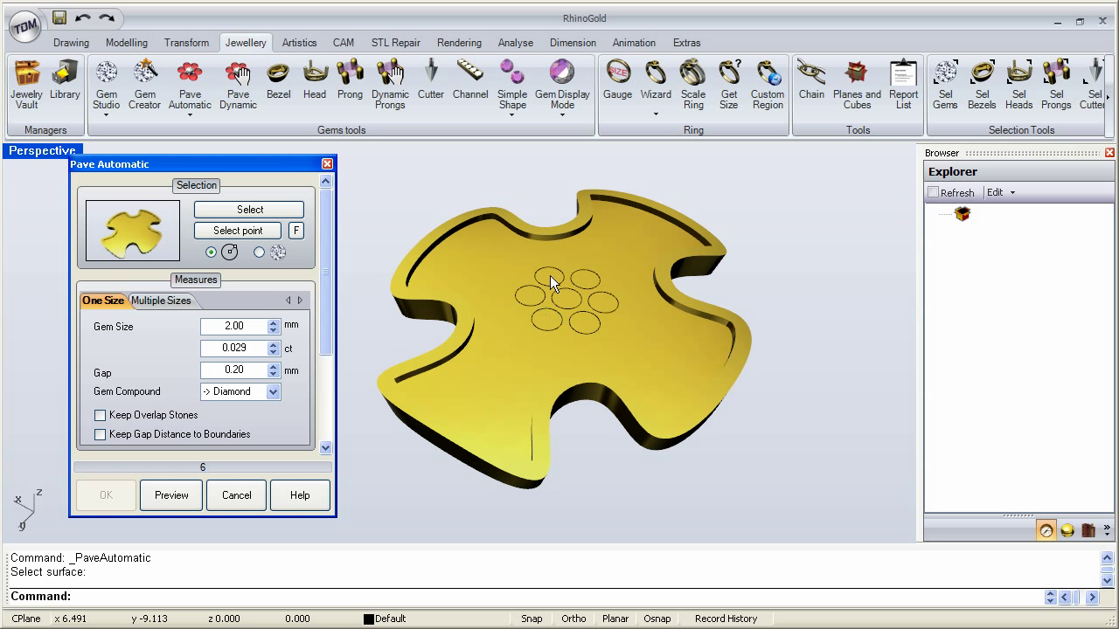
pyautogui.click(259, 253)
pyautogui.click(177, 497)
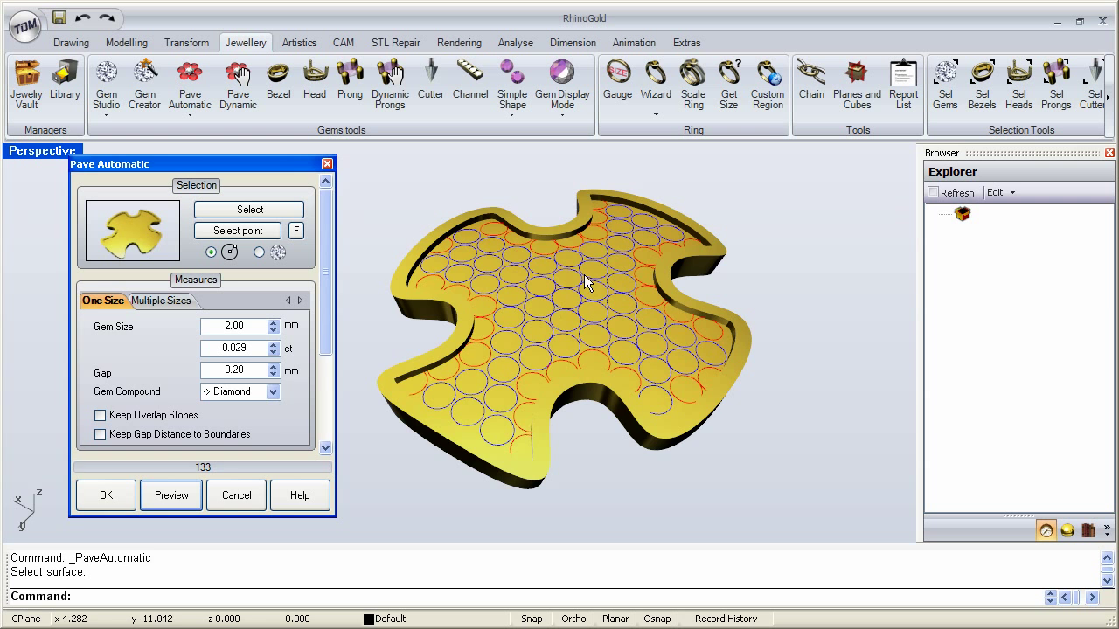
pyautogui.moveTo(588, 278); pyautogui.dragTo(572, 307, button='right')
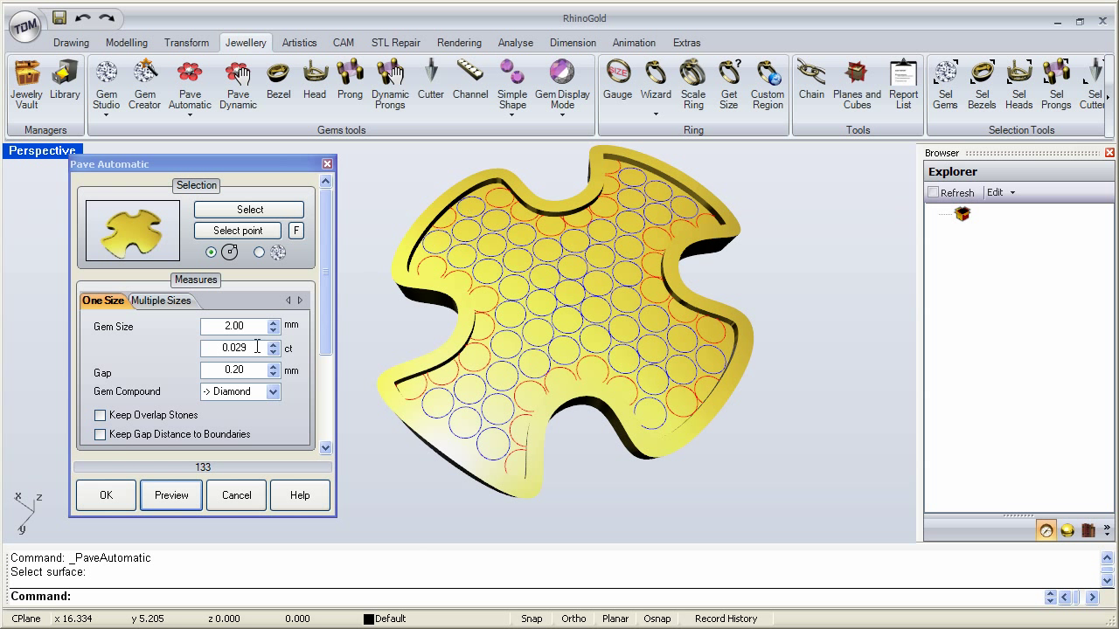
# Enable Keep Gap Distance to Boundaries and set the gap between stones to 0.40 mm.
pyautogui.click(100, 436)
pyautogui.moveTo(247, 370); pyautogui.dragTo(233, 370)
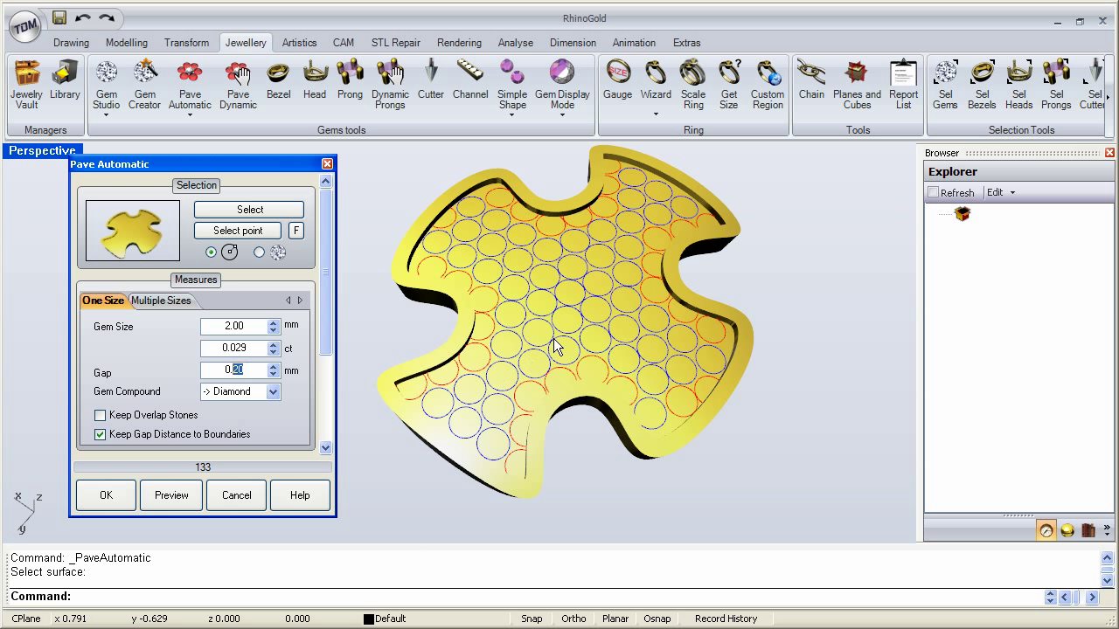
pyautogui.click(274, 366)
pyautogui.click(273, 367)
pyautogui.click(273, 367)
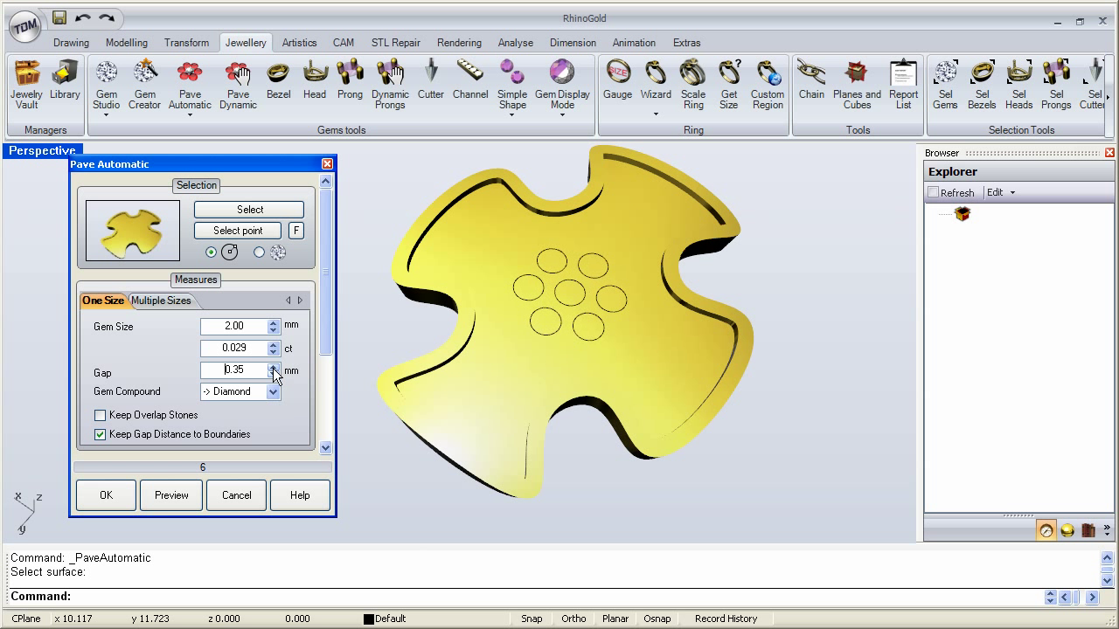
pyautogui.click(274, 367)
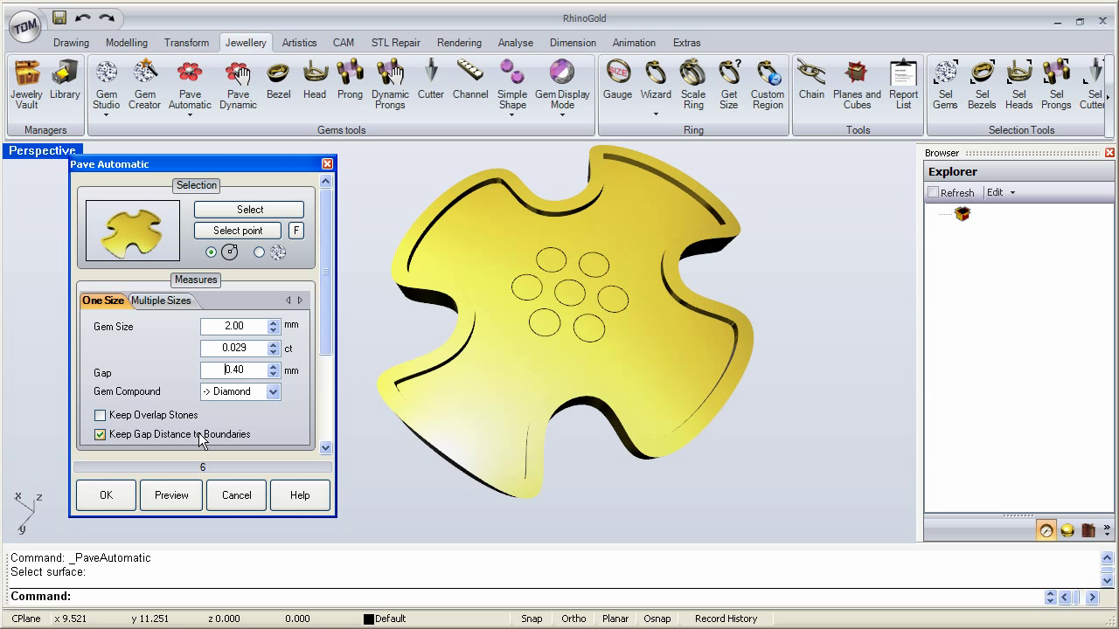
# Preview the revised layout and create the diamond pave on the cross's top surface.
pyautogui.click(180, 496)
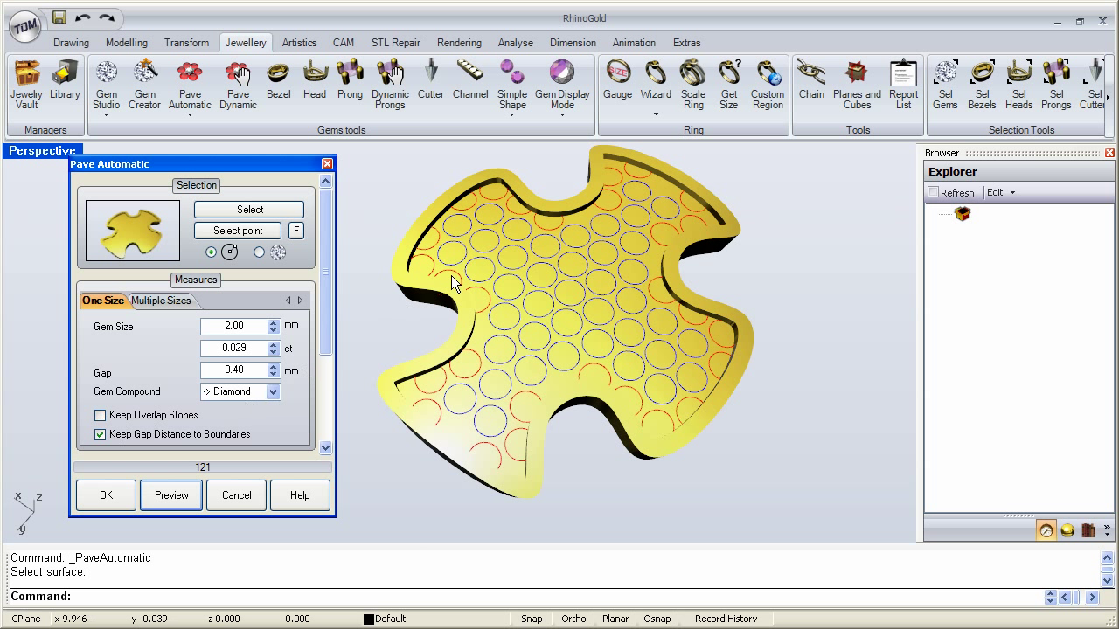
pyautogui.click(111, 496)
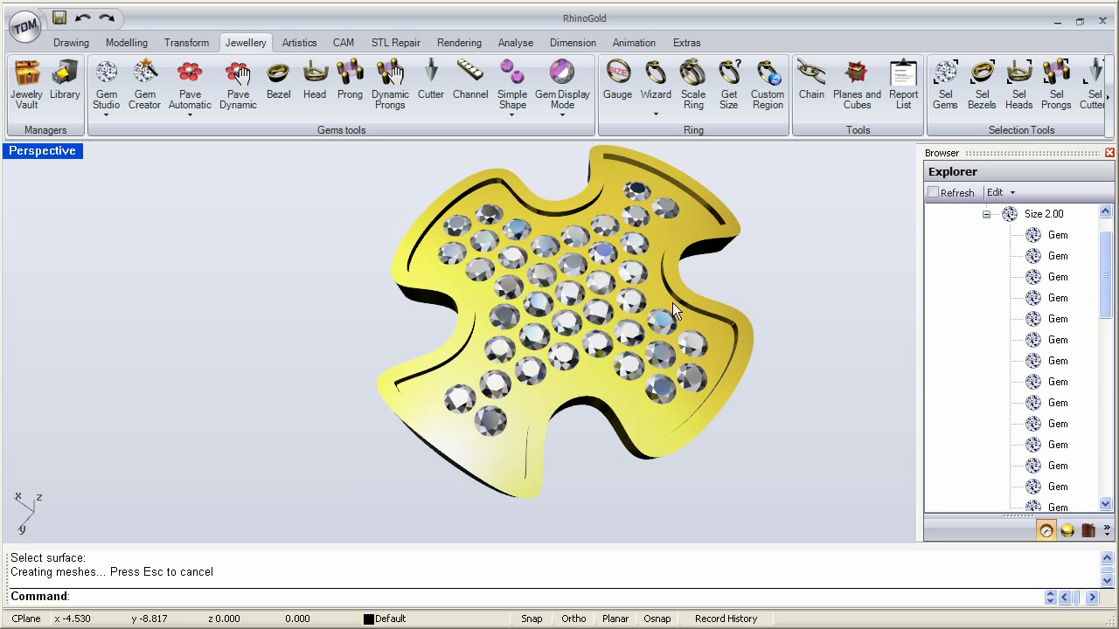
pyautogui.moveTo(702, 437); pyautogui.dragTo(682, 387, button='right')
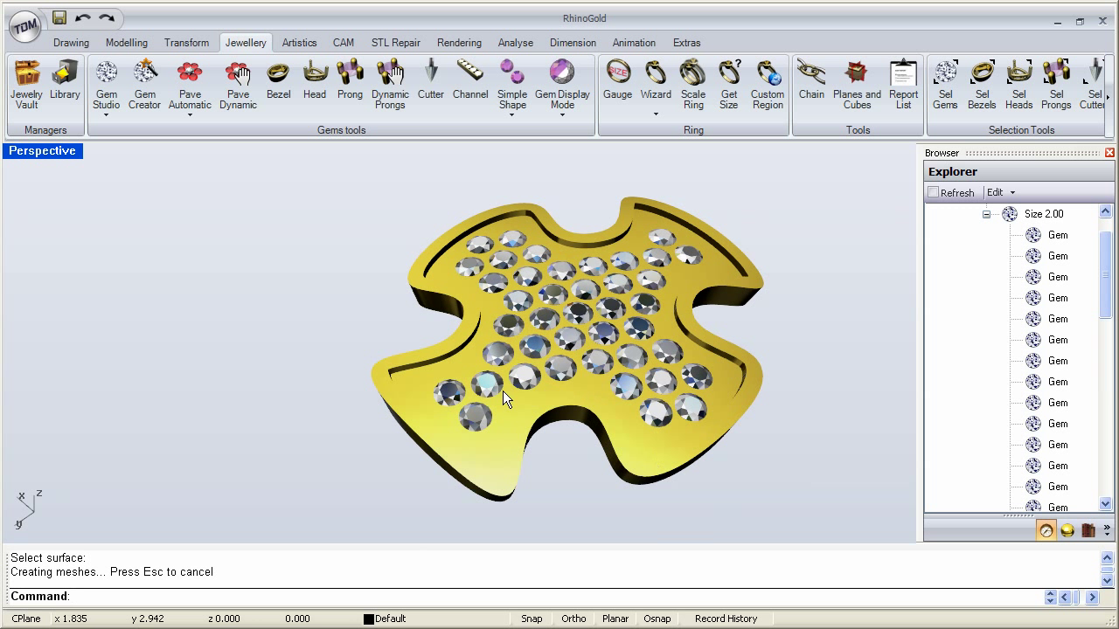
pyautogui.moveTo(497, 416); pyautogui.dragTo(477, 384, button='right')
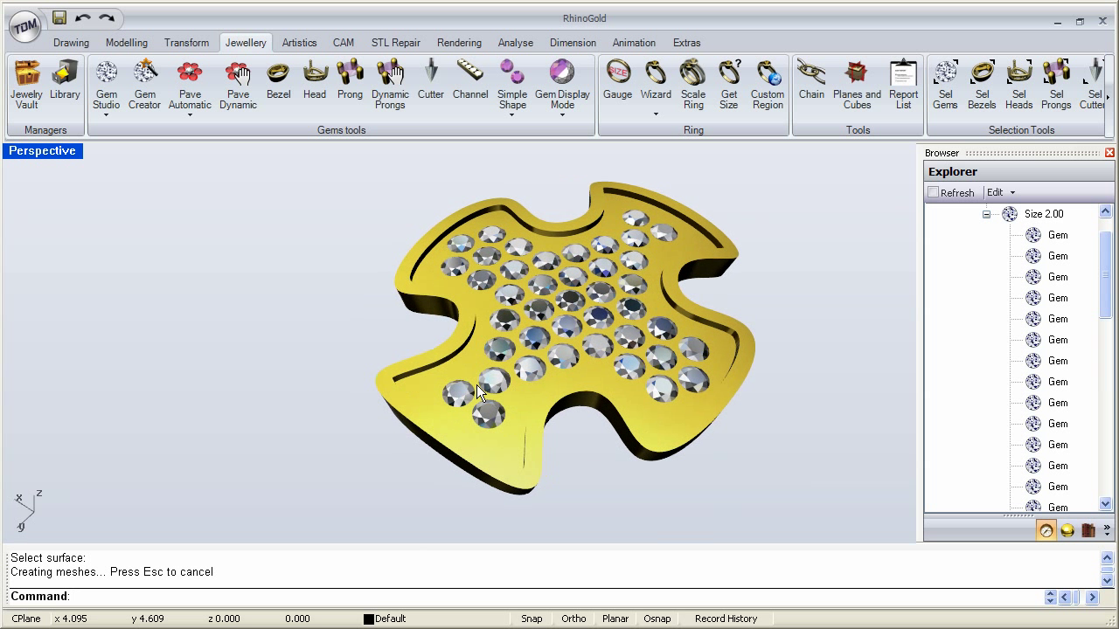
# Undo the pave and restart Pave Automatic on the cross's top surface.
pyautogui.hotkey('ctrl', 'z')
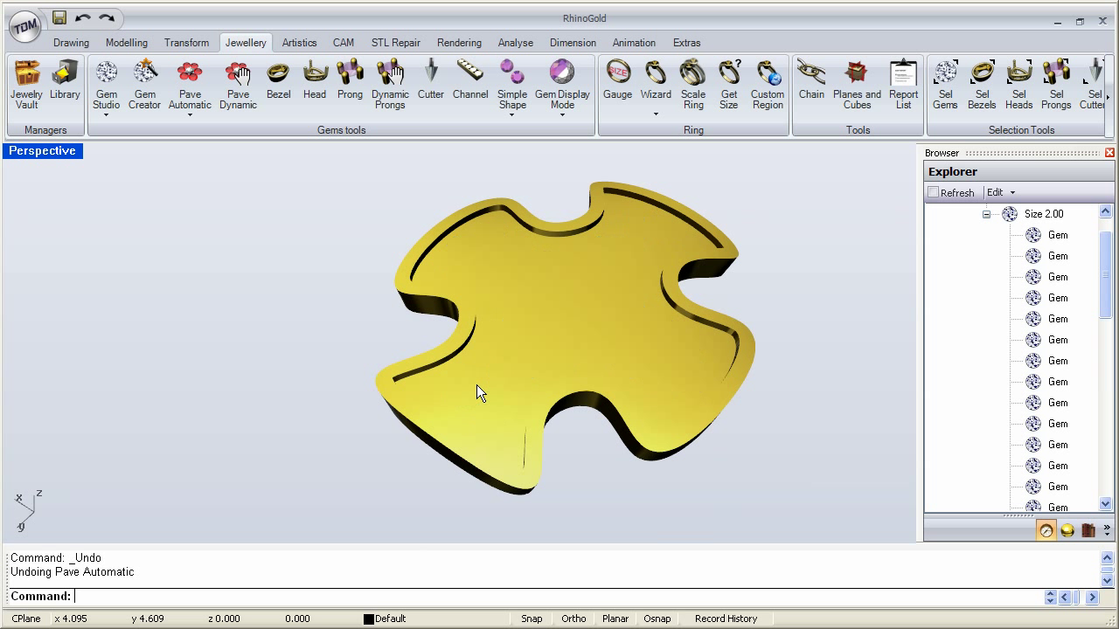
pyautogui.click(190, 87)
pyautogui.click(698, 220)
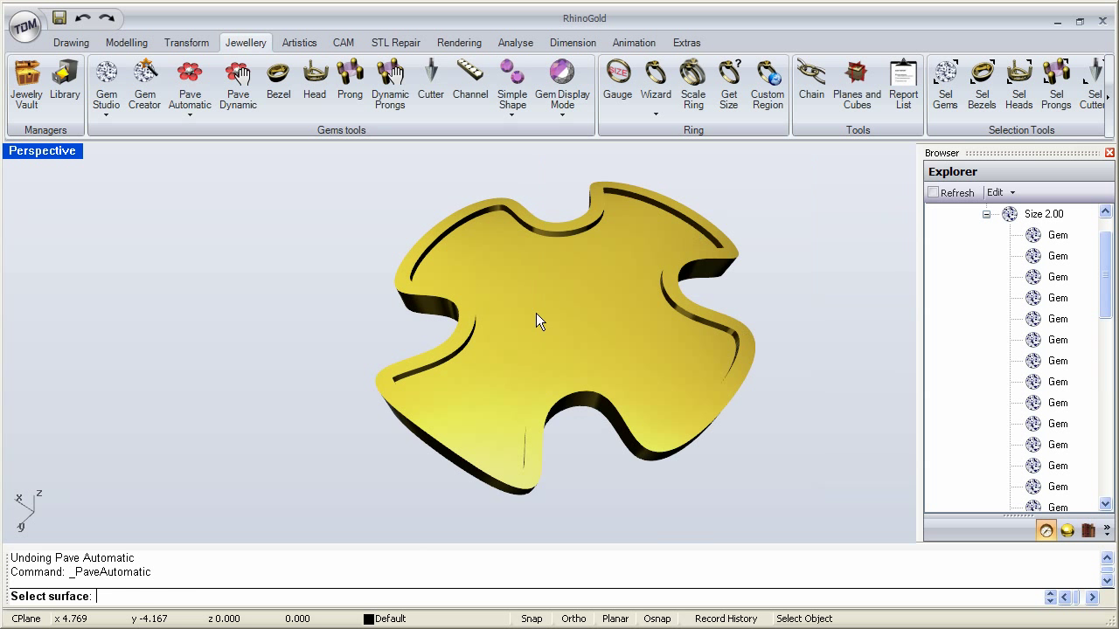
pyautogui.click(524, 325)
# Set the gem size of the new pave to 2.00 mm.
pyautogui.moveTo(627, 181); pyautogui.dragTo(221, 179)
pyautogui.moveTo(296, 342); pyautogui.dragTo(263, 343)
pyautogui.write('2')
pyautogui.click(293, 385)
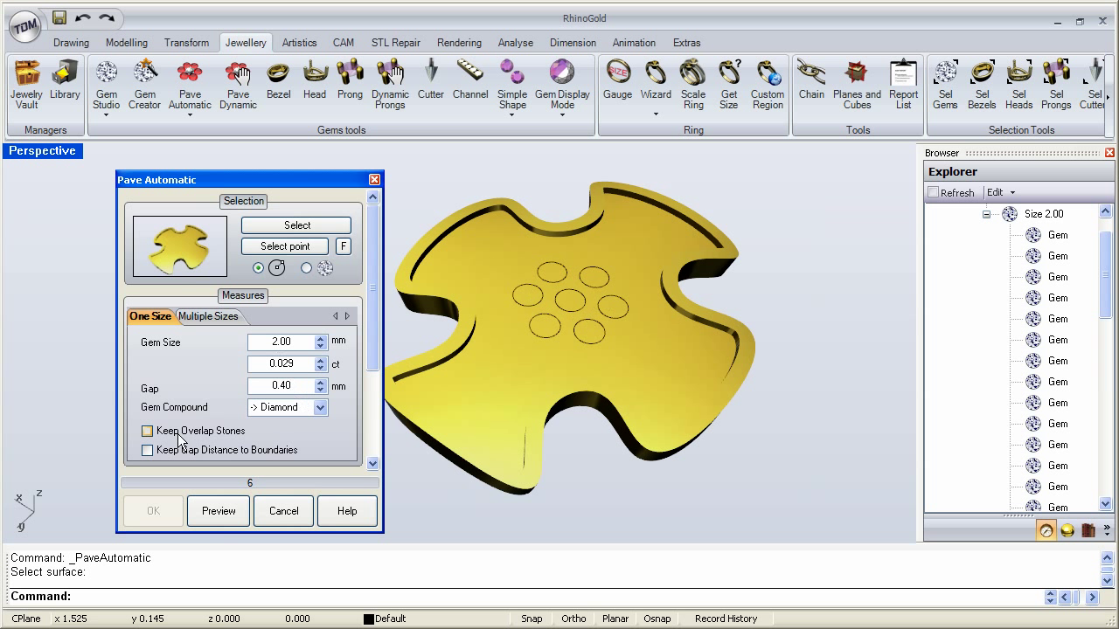
# Enable Keep Overlap Stones and Keep Gap Distance to Boundaries, preview the layout and create the diamond pave.
pyautogui.click(229, 451)
pyautogui.click(219, 511)
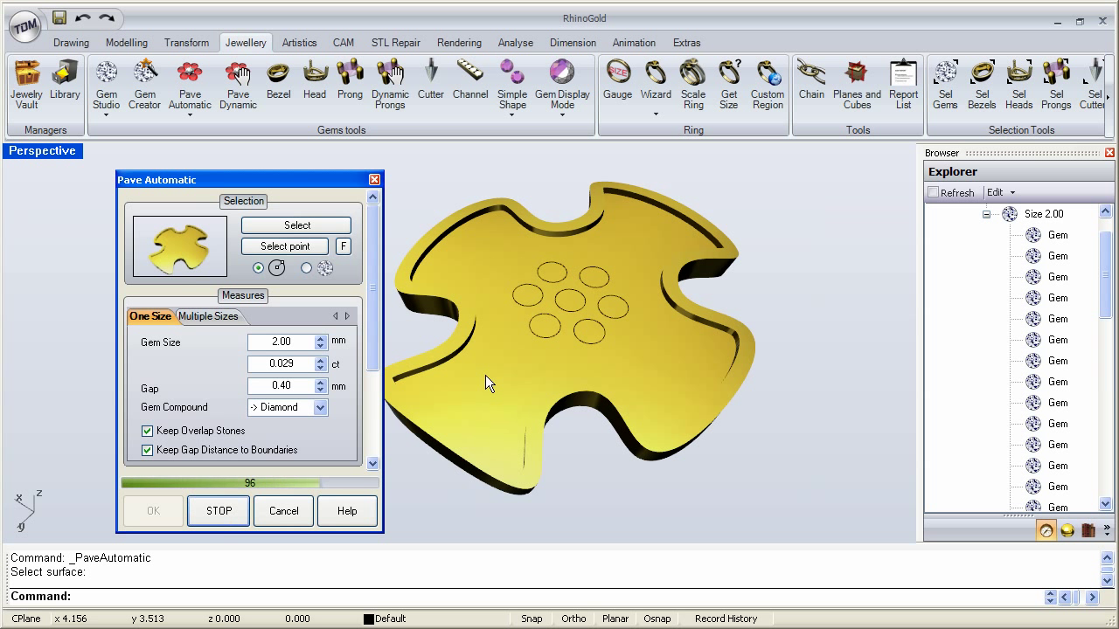
pyautogui.moveTo(575, 294); pyautogui.dragTo(568, 323, button='right')
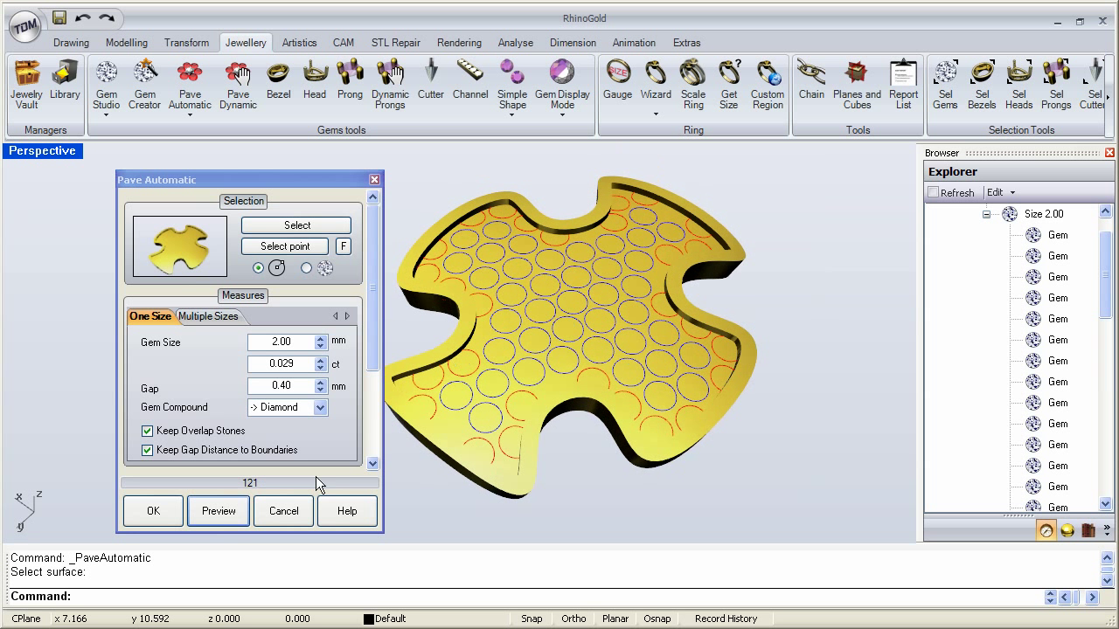
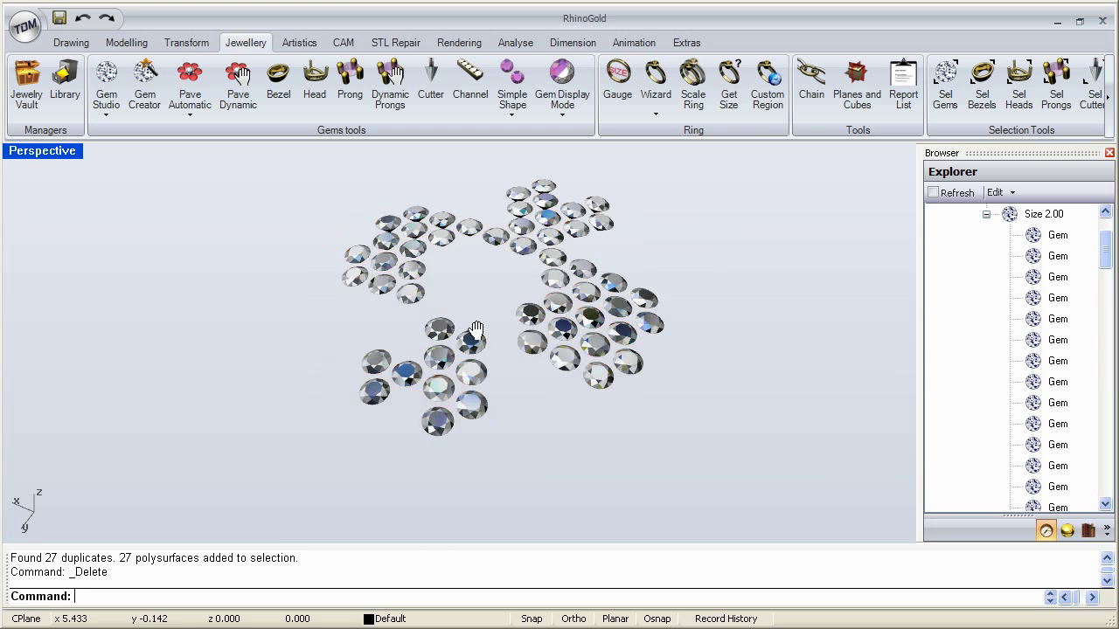
# Select the two gems cut by the inner rim on both sides of the cross's front arm and set their width to 1.60 mm.
pyautogui.scroll(5, 459, 354)
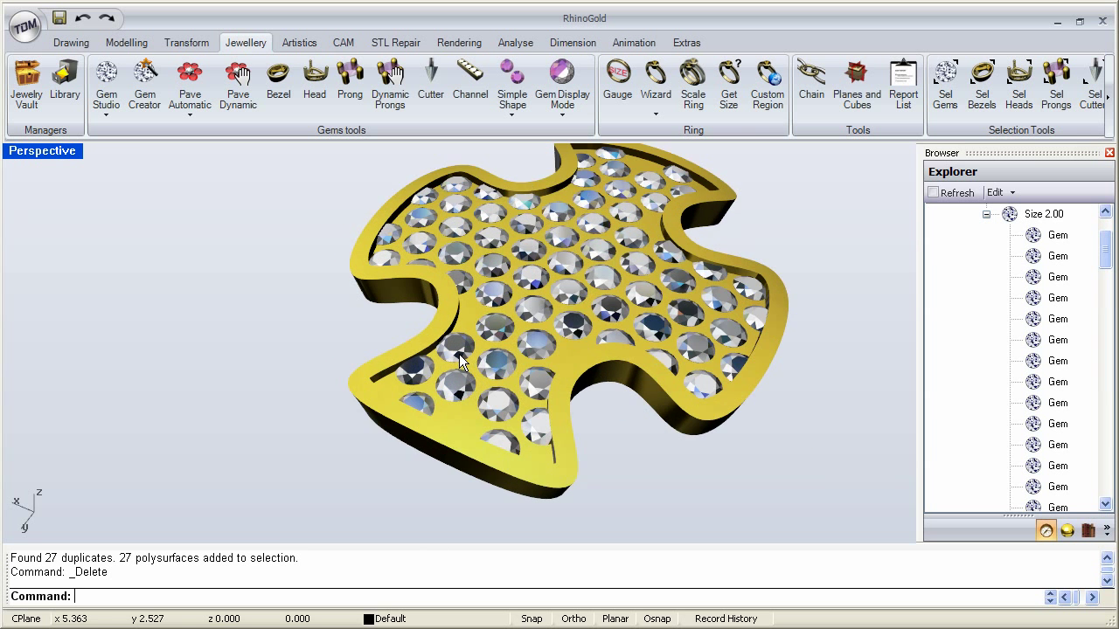
pyautogui.scroll(3, 447, 339)
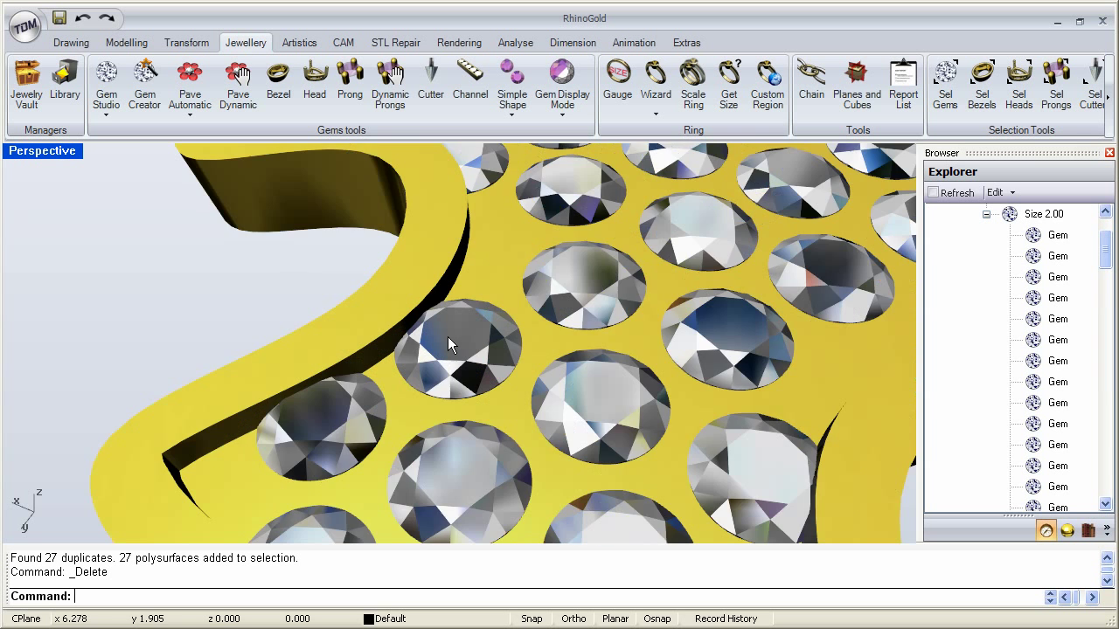
pyautogui.scroll(3, 477, 362)
pyautogui.click(480, 350)
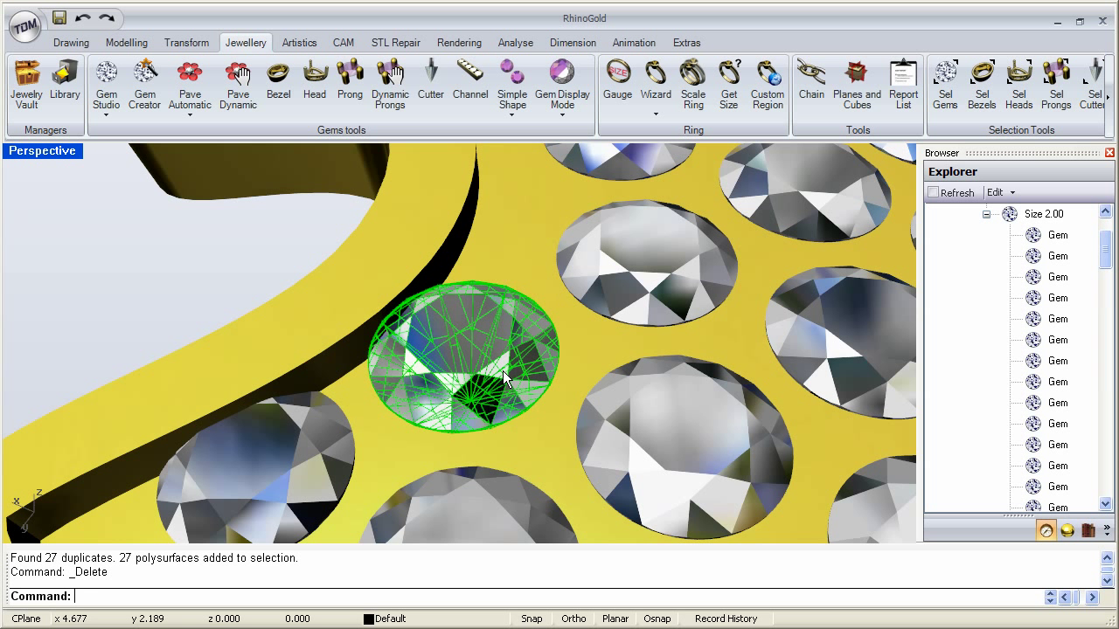
pyautogui.scroll(-4, 503, 371)
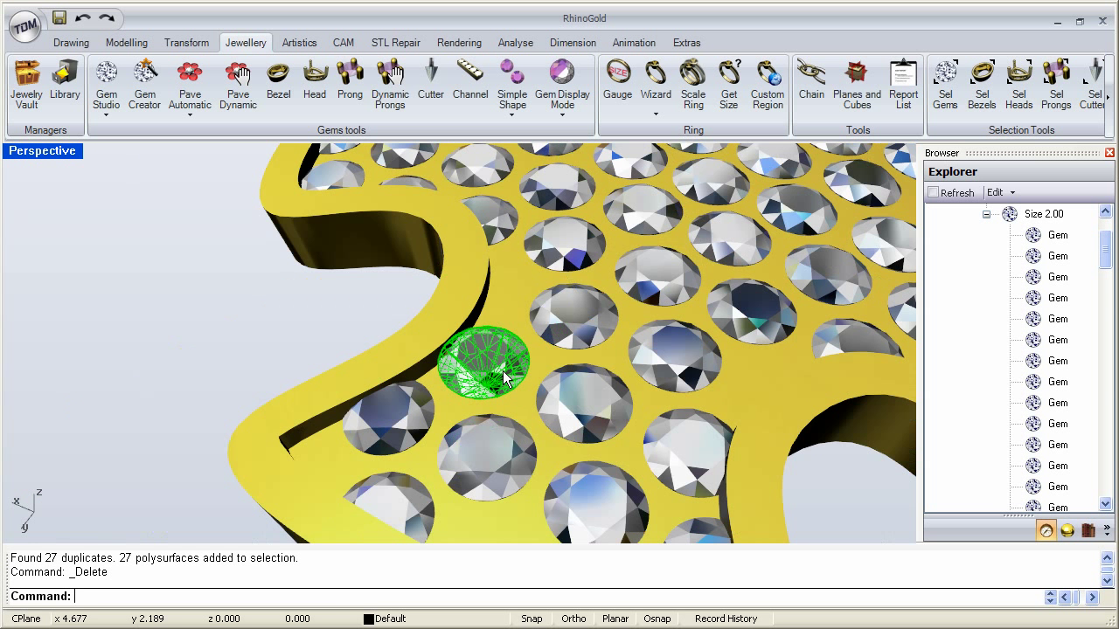
pyautogui.scroll(-2, 505, 378)
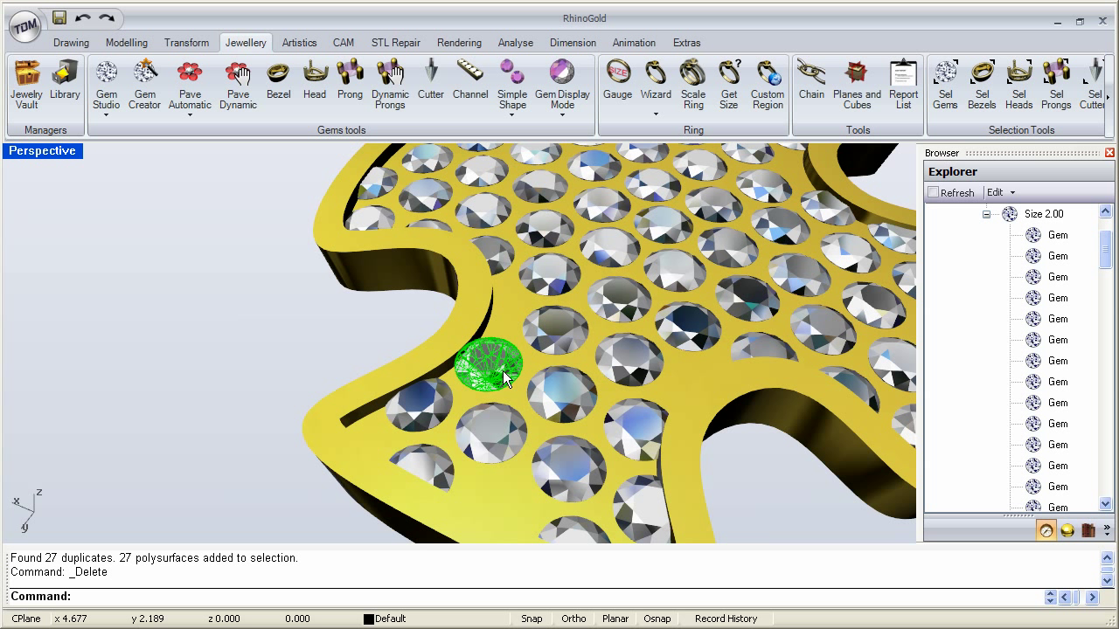
pyautogui.keyDown('shift'); pyautogui.click(636, 429); pyautogui.keyUp('shift')
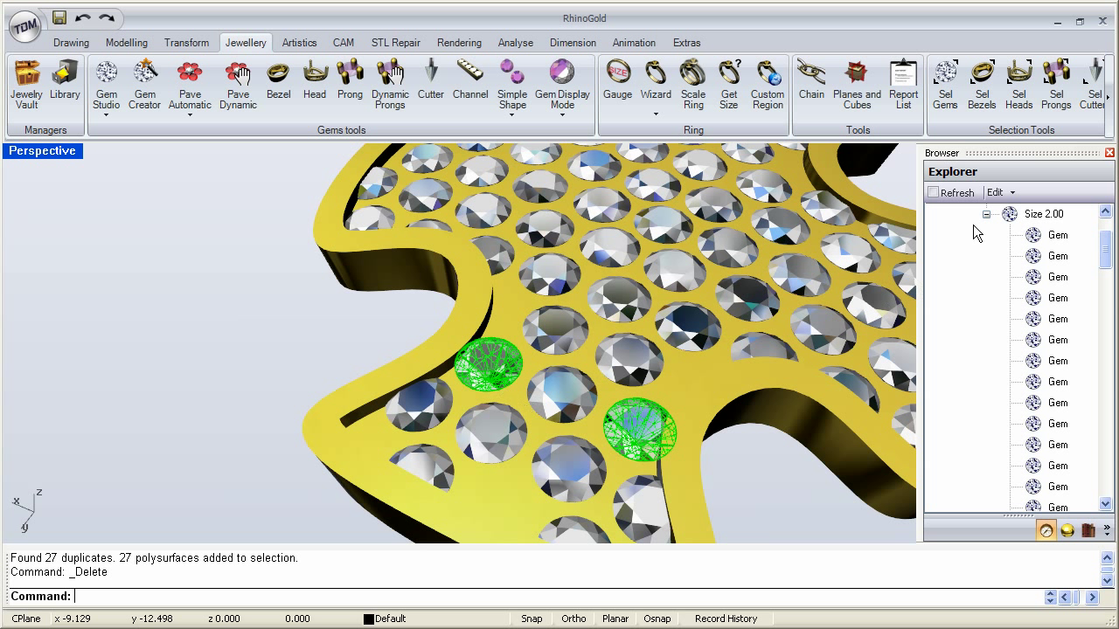
pyautogui.click(994, 192)
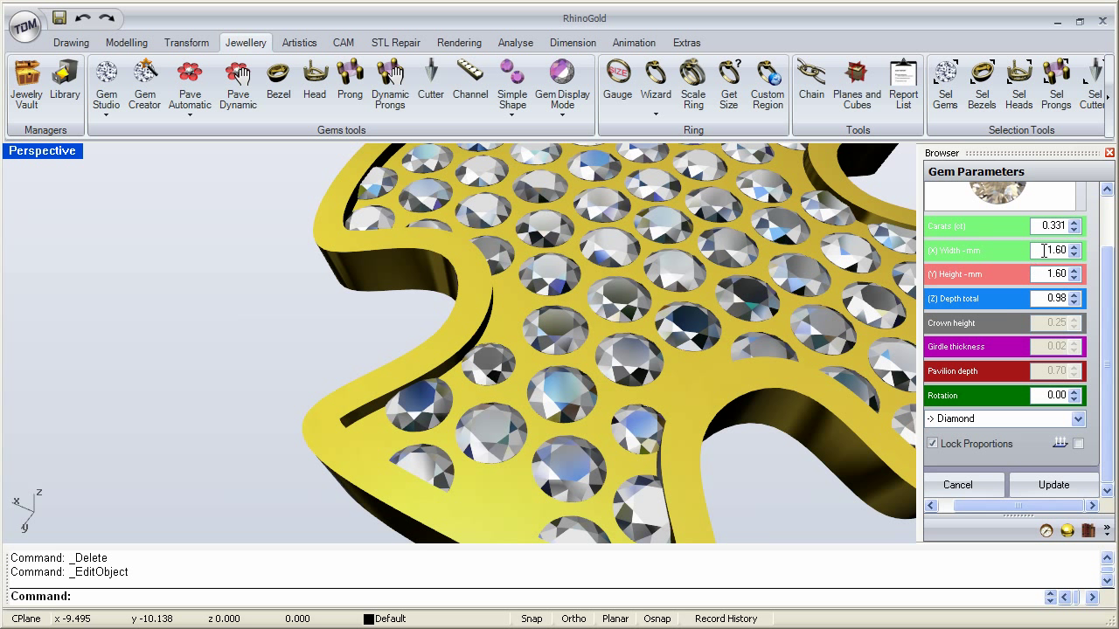
pyautogui.click(1044, 250)
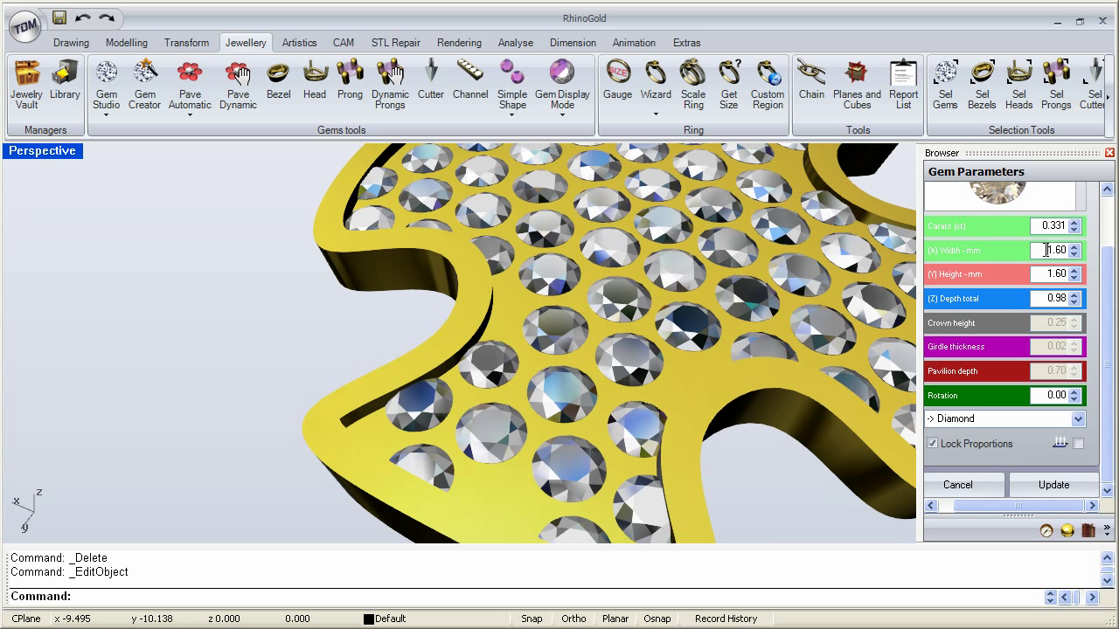
pyautogui.scroll(-1, 1045, 250)
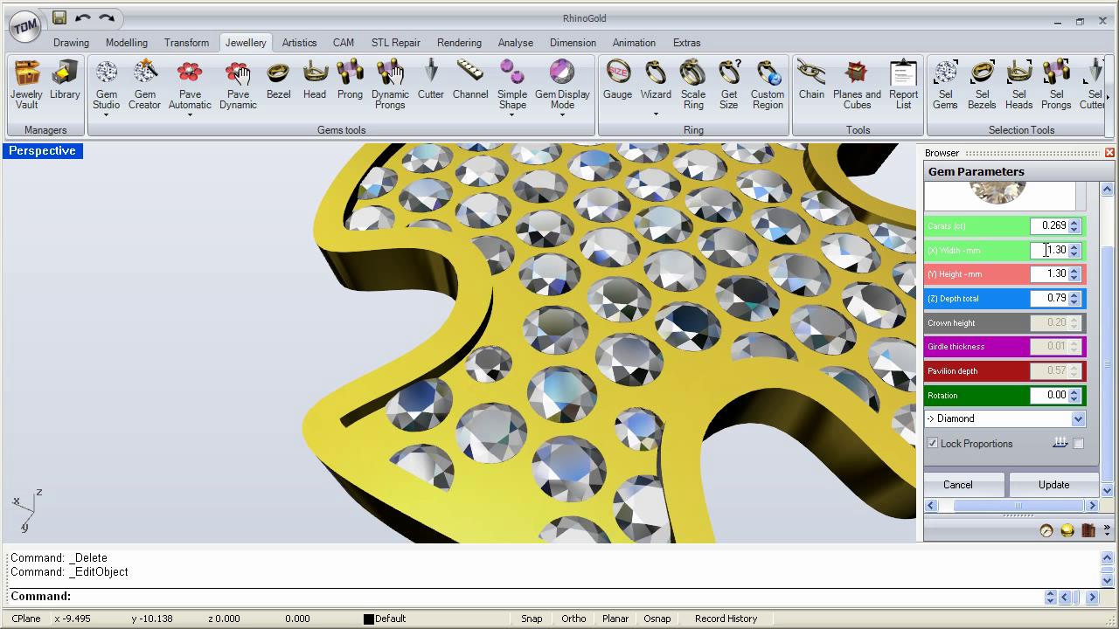
pyautogui.scroll(1, 1045, 250)
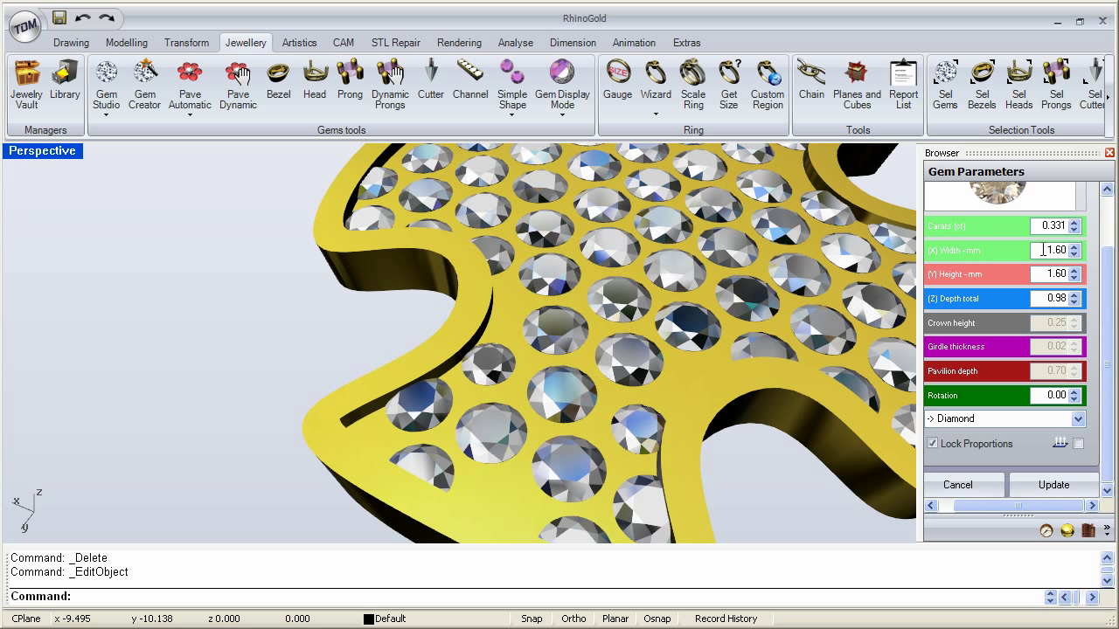
pyautogui.click(1057, 485)
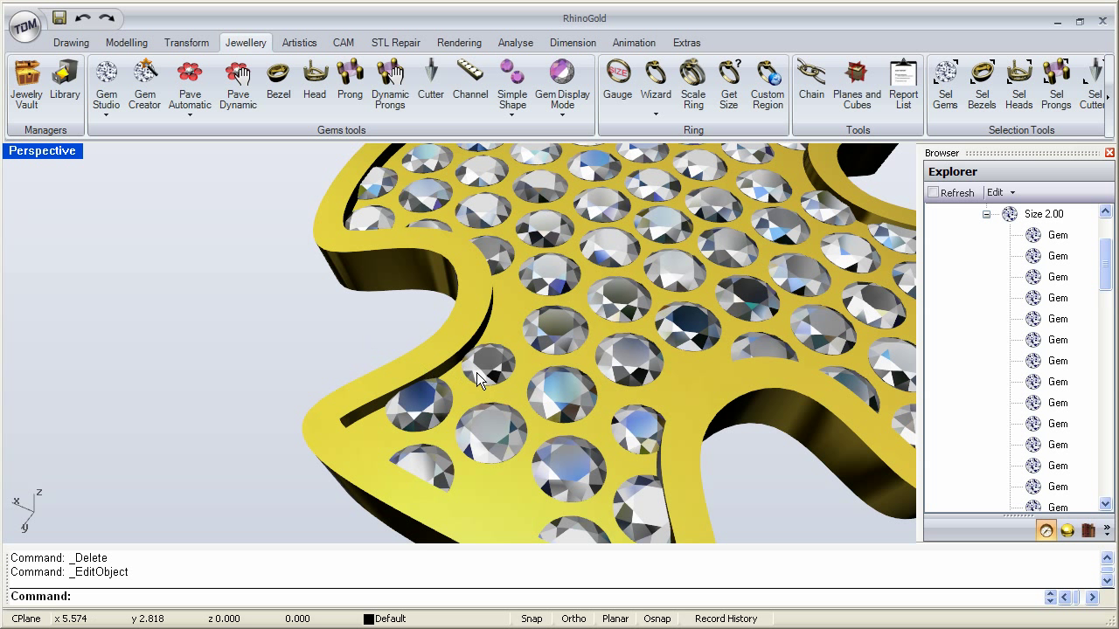
# Remove the overlapping-stone pave and restart Pave Automatic on the cross's top surface.
pyautogui.hotkey('ctrl', 'z')
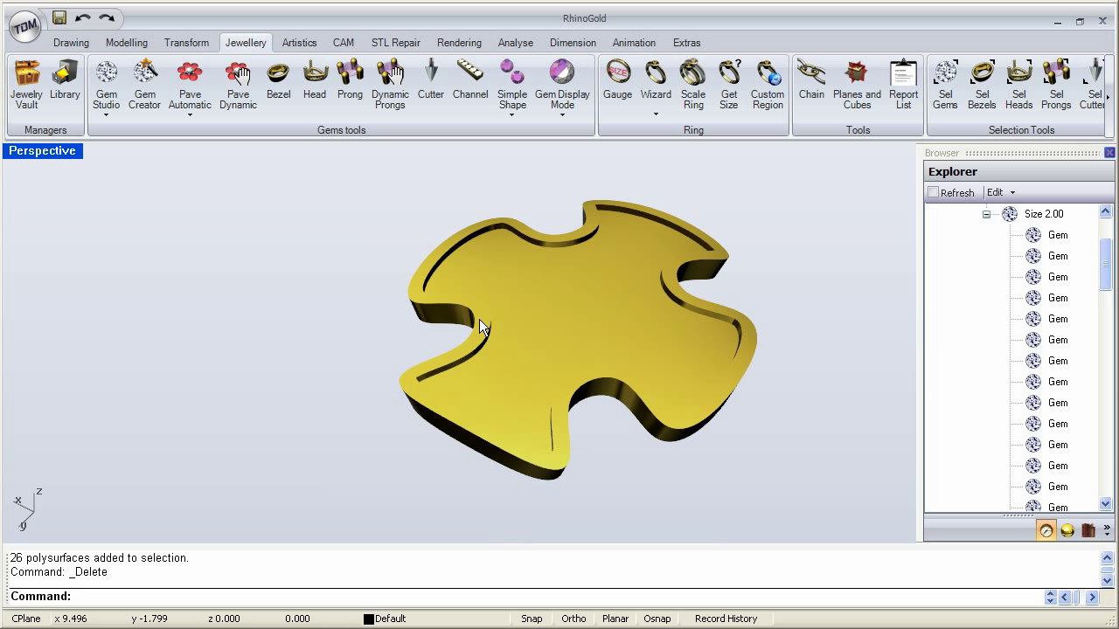
pyautogui.click(191, 87)
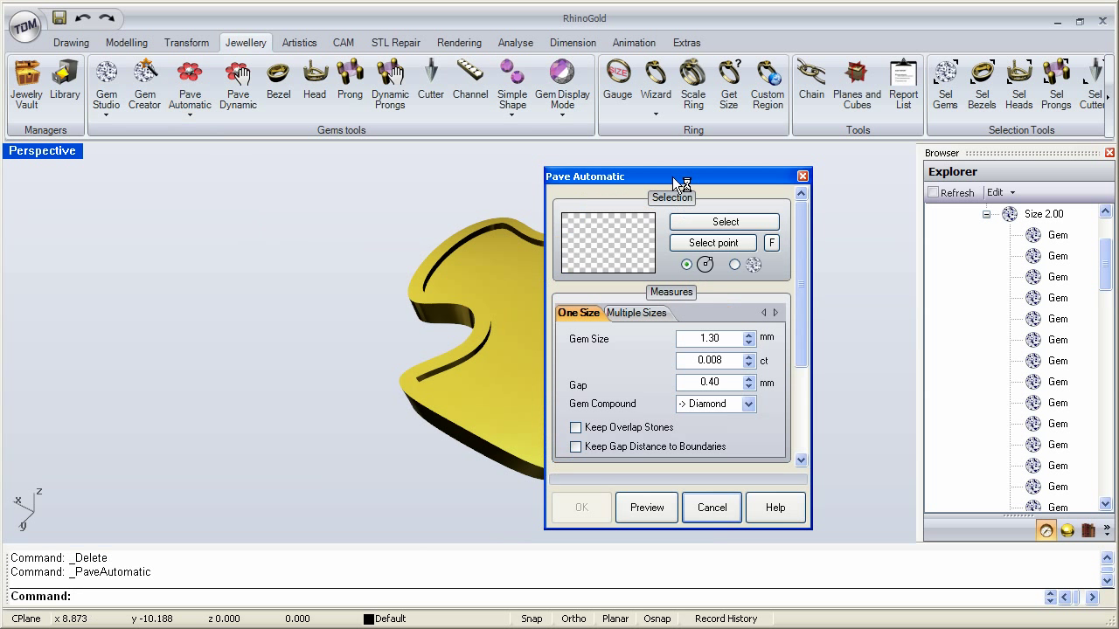
pyautogui.moveTo(675, 178); pyautogui.dragTo(229, 179)
pyautogui.click(273, 220)
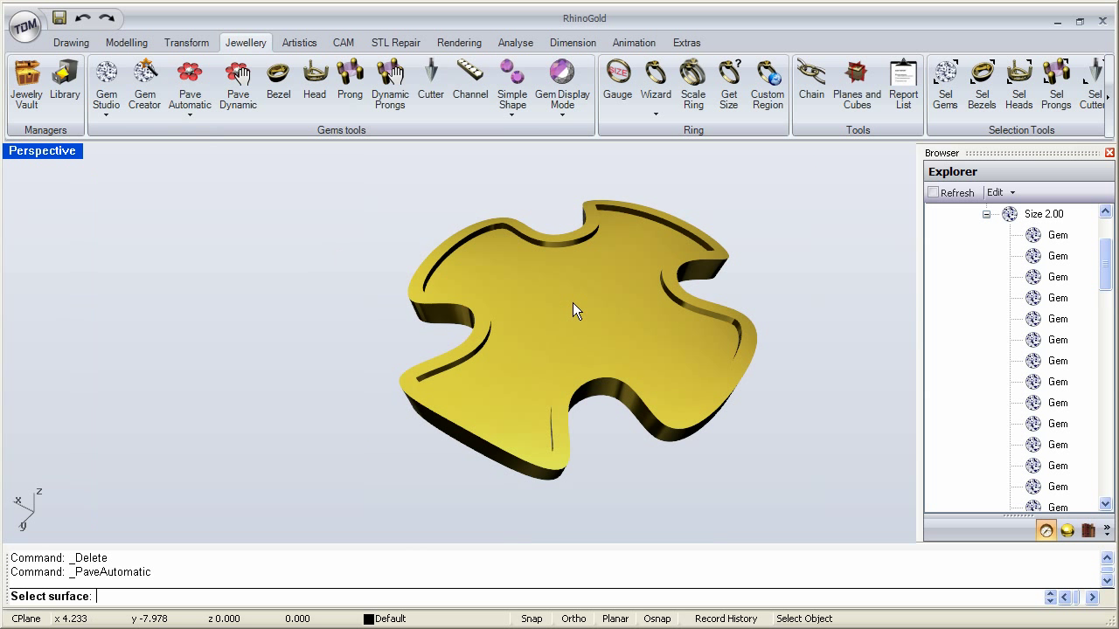
pyautogui.click(573, 304)
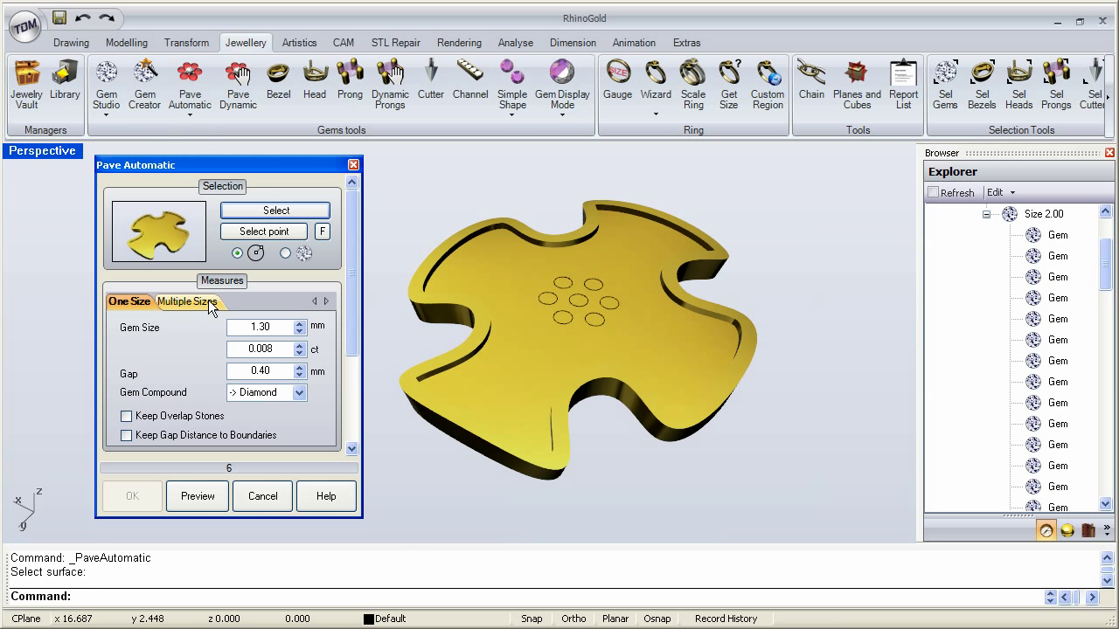
# Switch the pave to multiple gem sizes and set the first size to 16 stones of 2.00 mm.
pyautogui.doubleClick(253, 327)
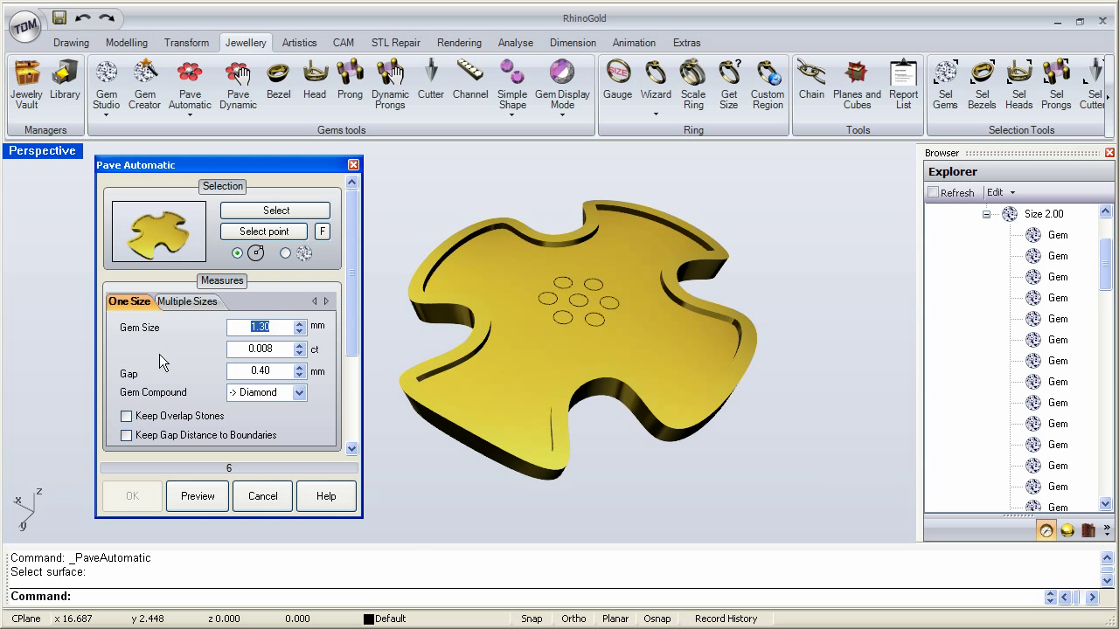
pyautogui.click(127, 417)
pyautogui.moveTo(249, 327); pyautogui.dragTo(283, 327)
pyautogui.click(185, 304)
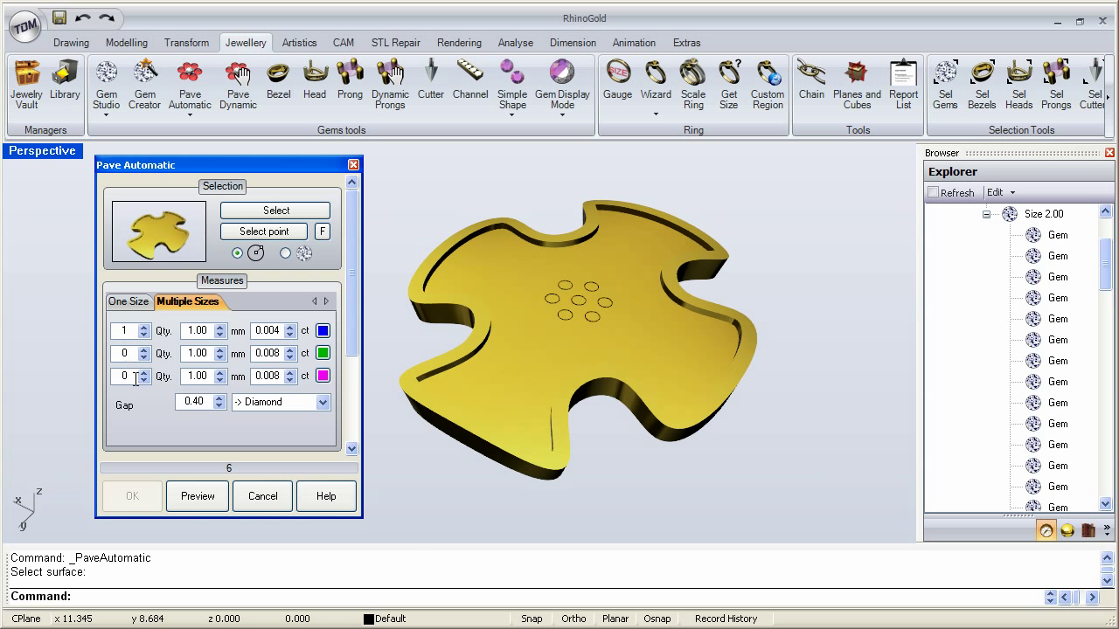
pyautogui.moveTo(132, 330); pyautogui.dragTo(118, 333)
pyautogui.write('16')
pyautogui.moveTo(209, 329); pyautogui.dragTo(186, 330)
pyautogui.write('2')
# Set the second gem size to 8 stones of 1.80 mm.
pyautogui.click(134, 353)
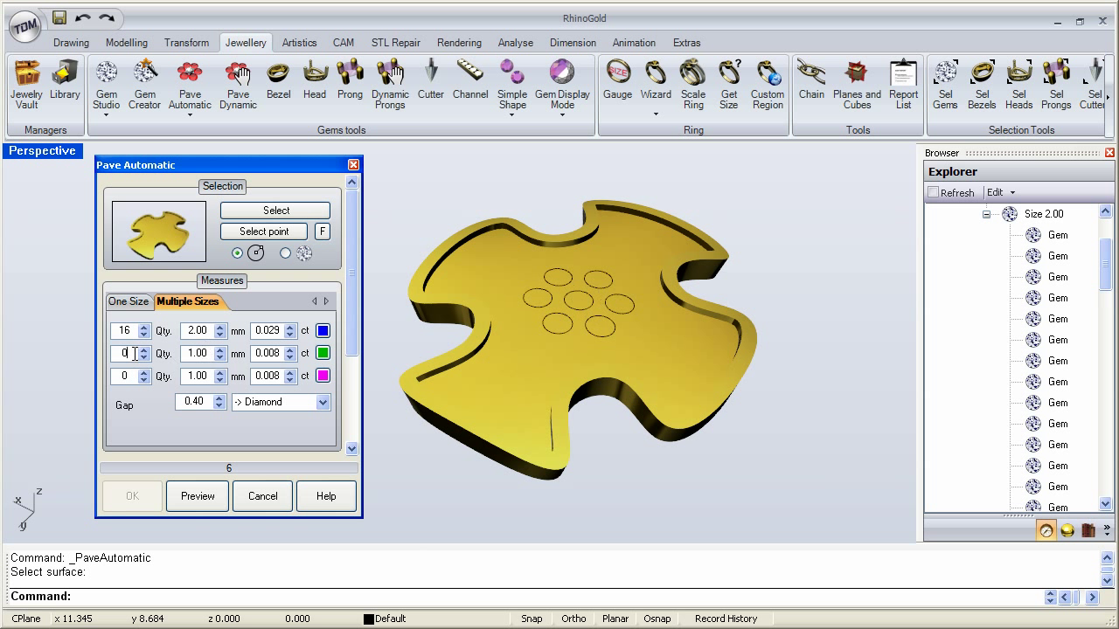
pyautogui.moveTo(134, 353); pyautogui.dragTo(112, 352)
pyautogui.write('8')
pyautogui.moveTo(201, 353); pyautogui.dragTo(194, 353)
pyautogui.write('8')
# Set the third gem size to 20 stones of 1.65 mm.
pyautogui.click(129, 374)
pyautogui.moveTo(130, 374); pyautogui.dragTo(114, 375)
pyautogui.write('20')
pyautogui.moveTo(209, 374); pyautogui.dragTo(195, 376)
pyautogui.write('65')
# Preview the three-size layout on the cross and create the multiple-size diamond pave.
pyautogui.click(194, 401)
pyautogui.doubleClick(194, 402)
pyautogui.click(129, 330)
pyautogui.moveTo(130, 330); pyautogui.dragTo(118, 331)
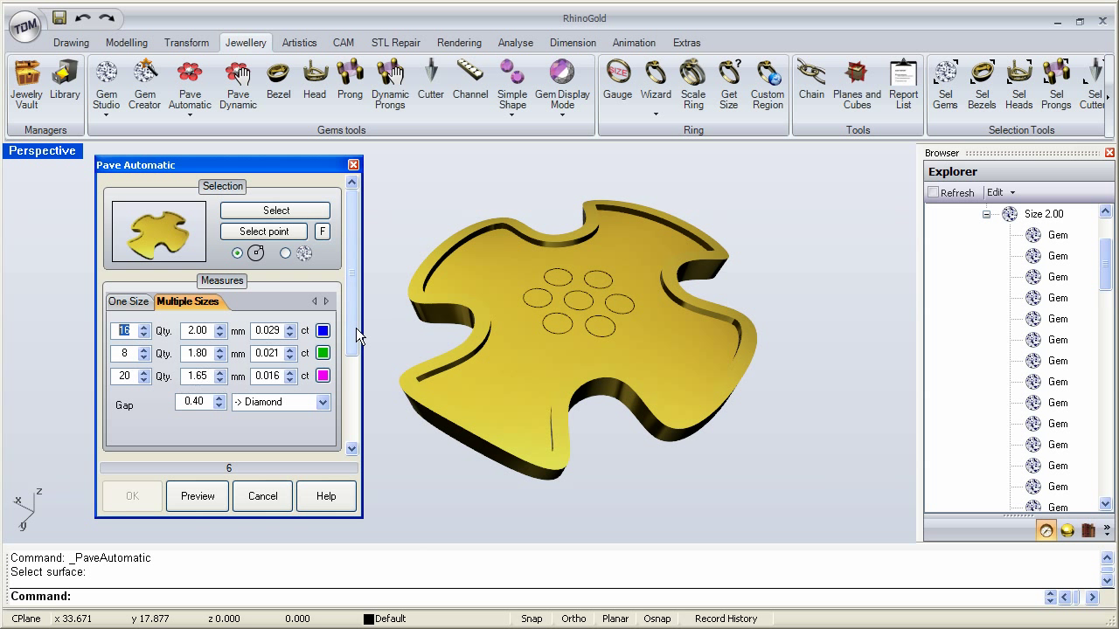
pyautogui.click(197, 497)
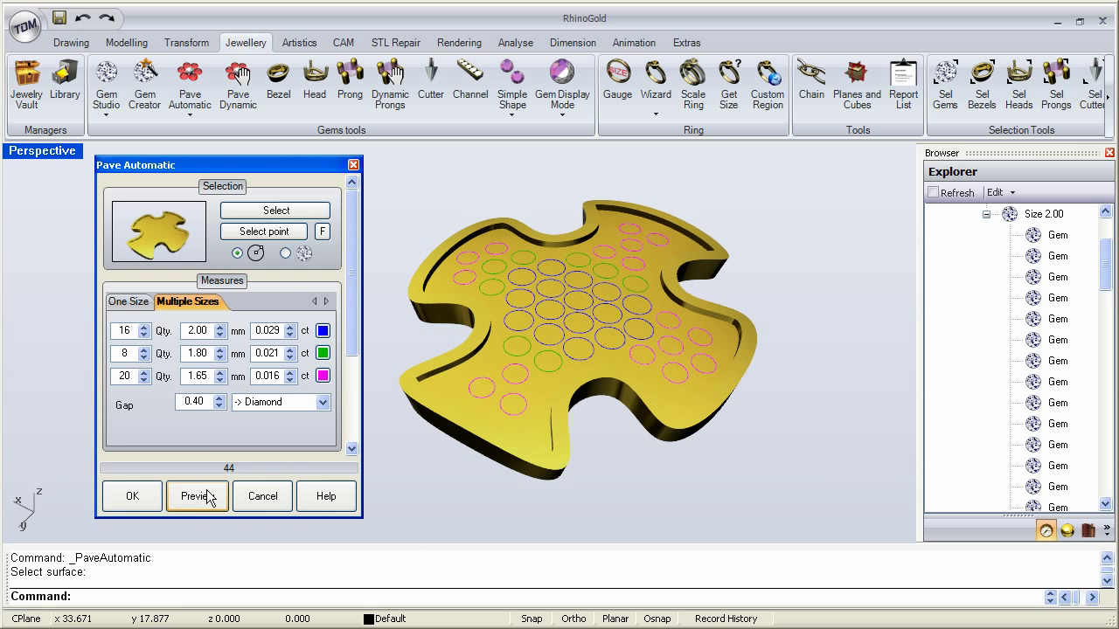
pyautogui.moveTo(587, 281); pyautogui.dragTo(633, 290, button='right')
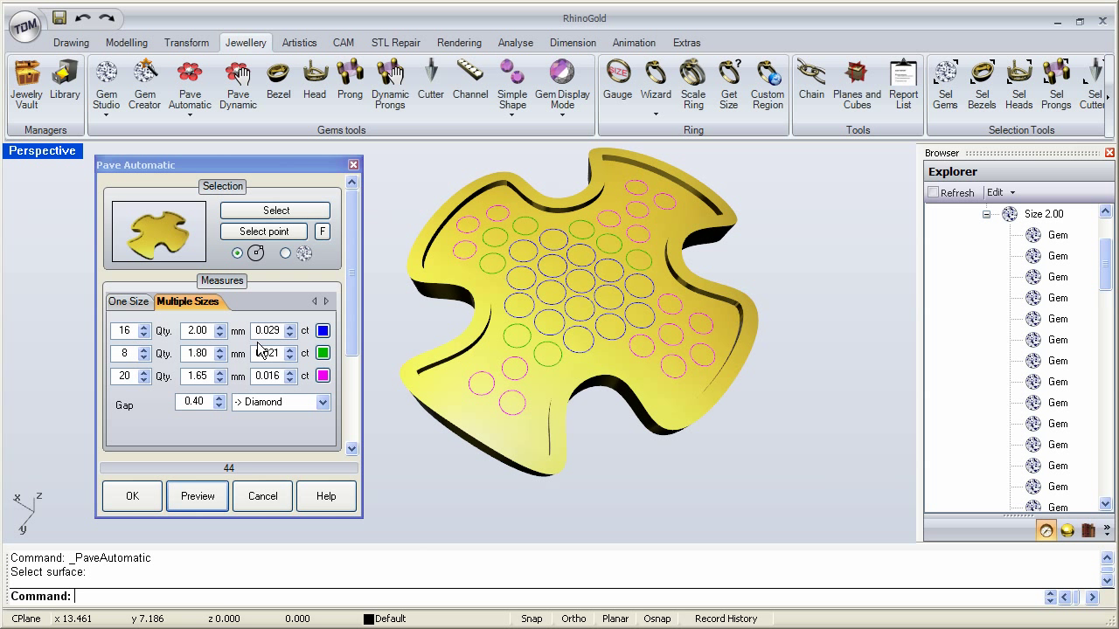
pyautogui.click(145, 497)
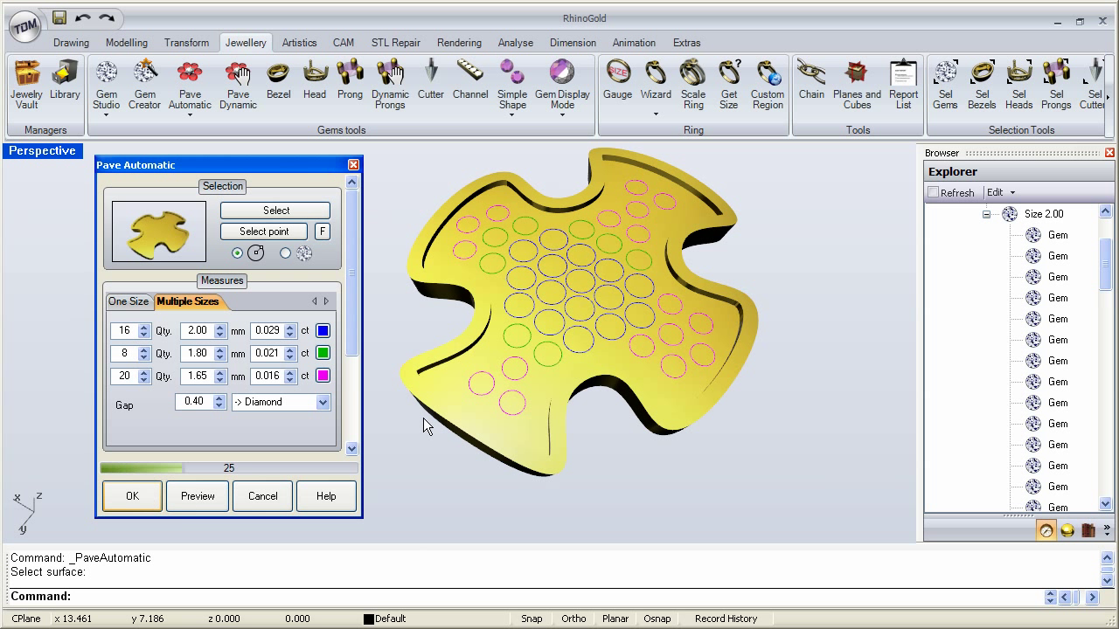